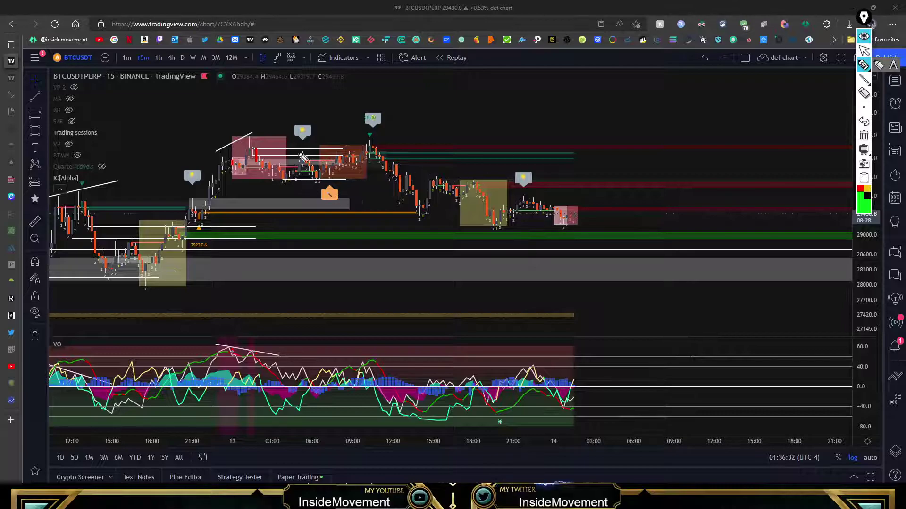
# - Trace the price swings from the 12–13 May rally through the decline in green pen, circle the current session, and clear all markings
pyautogui.moveTo(133, 300); pyautogui.dragTo(285, 150)
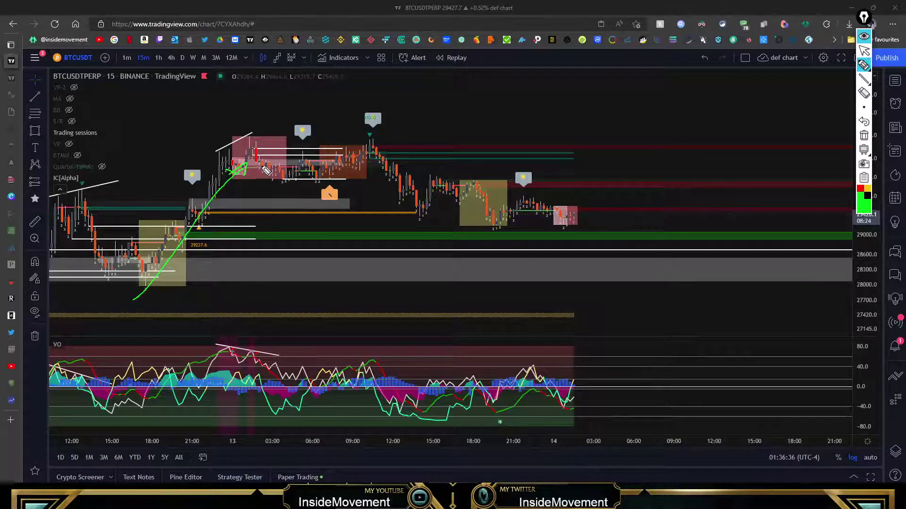
pyautogui.moveTo(227, 165)
pyautogui.mouseDown()
pyautogui.moveTo(322, 164)
pyautogui.moveTo(306, 166)
pyautogui.mouseUp()
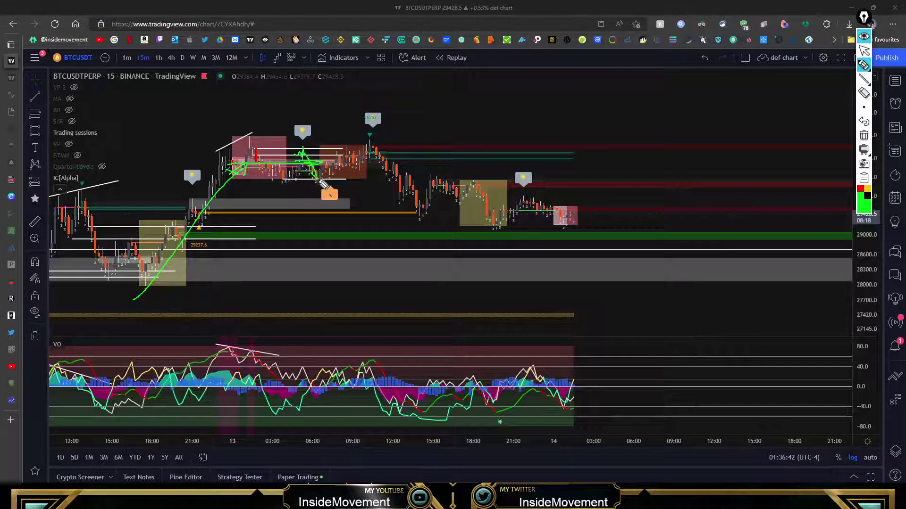
pyautogui.moveTo(272, 180); pyautogui.dragTo(324, 180)
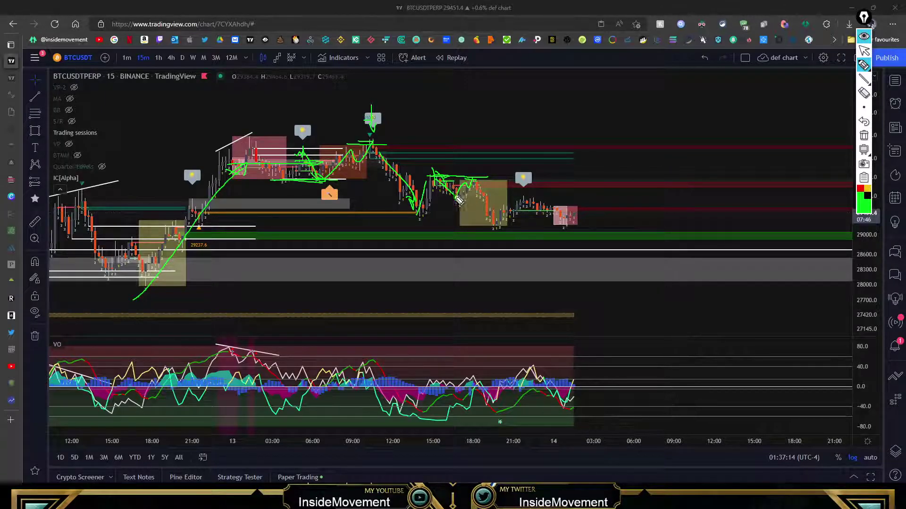
pyautogui.moveTo(467, 190); pyautogui.dragTo(493, 222)
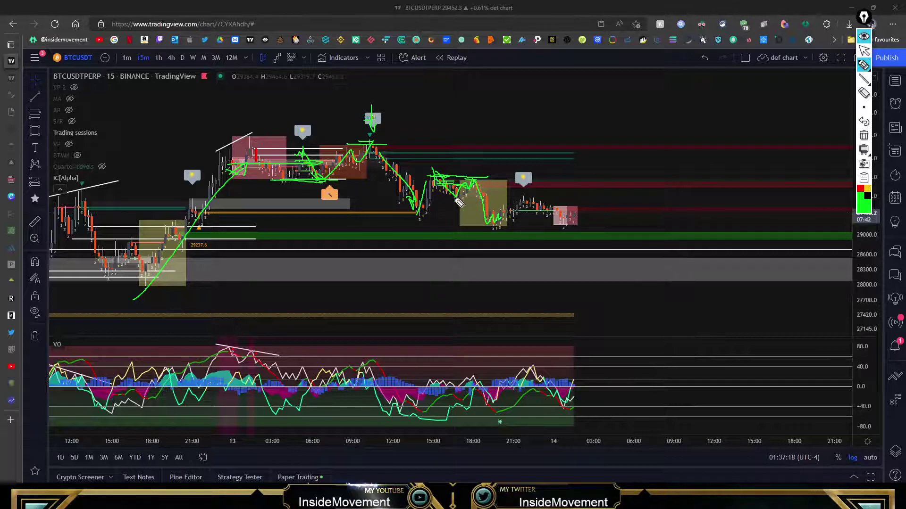
pyautogui.moveTo(455, 197); pyautogui.dragTo(529, 199)
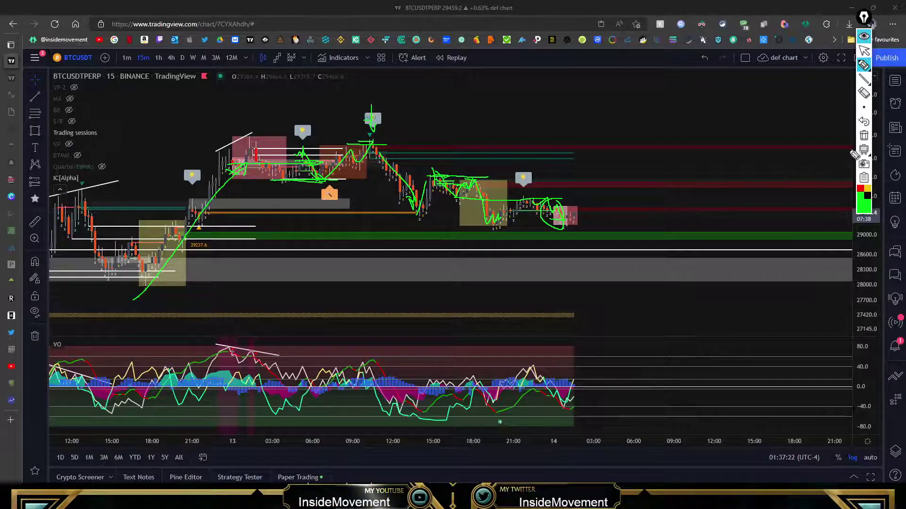
pyautogui.click(864, 135)
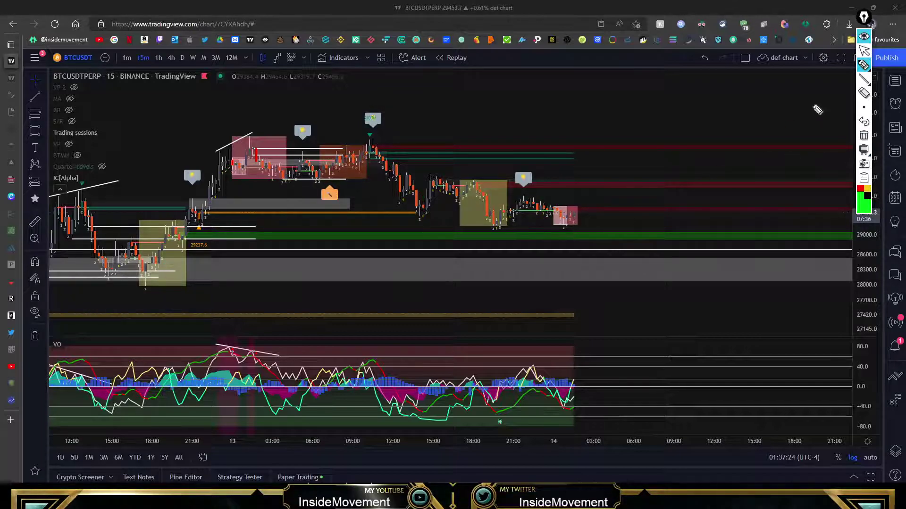
# - Draw a rectangle over the current session's price range, starting at 14 May 00:00 and extending to about 14 May 16:45
pyautogui.moveTo(679, 188); pyautogui.dragTo(574, 192)
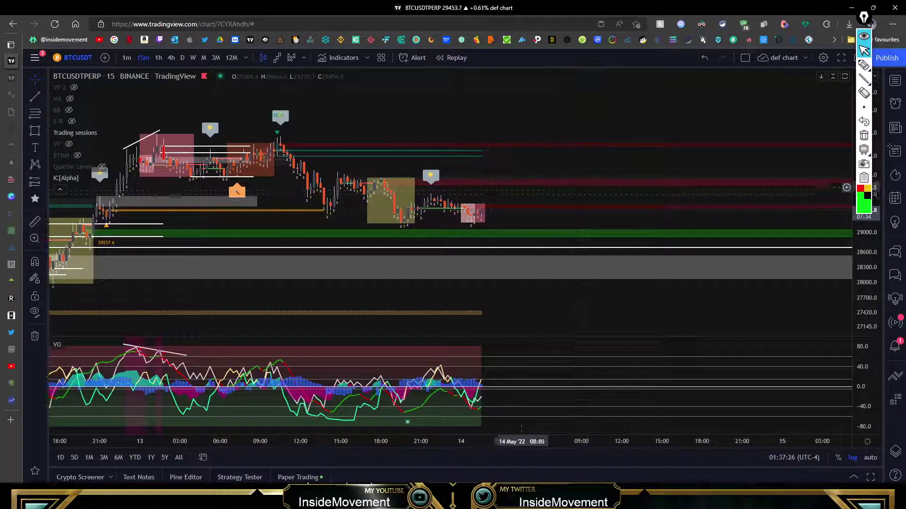
pyautogui.click(35, 132)
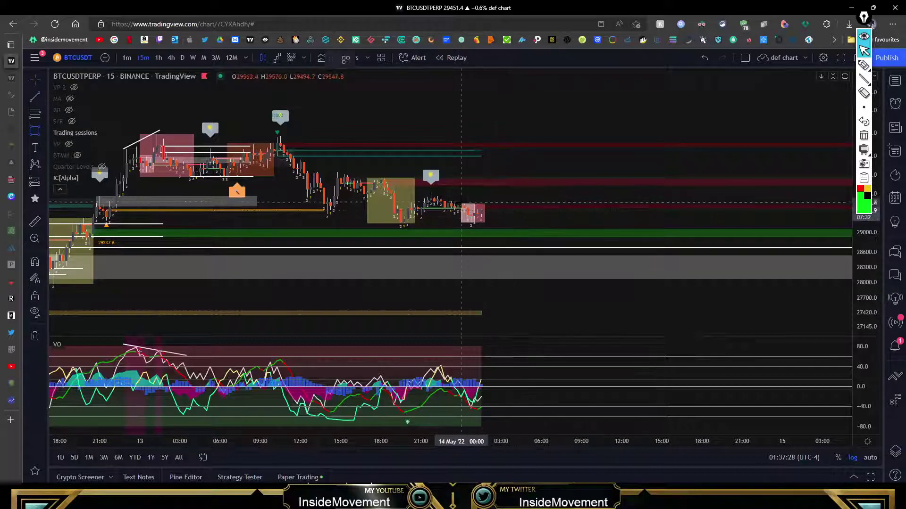
pyautogui.click(461, 204)
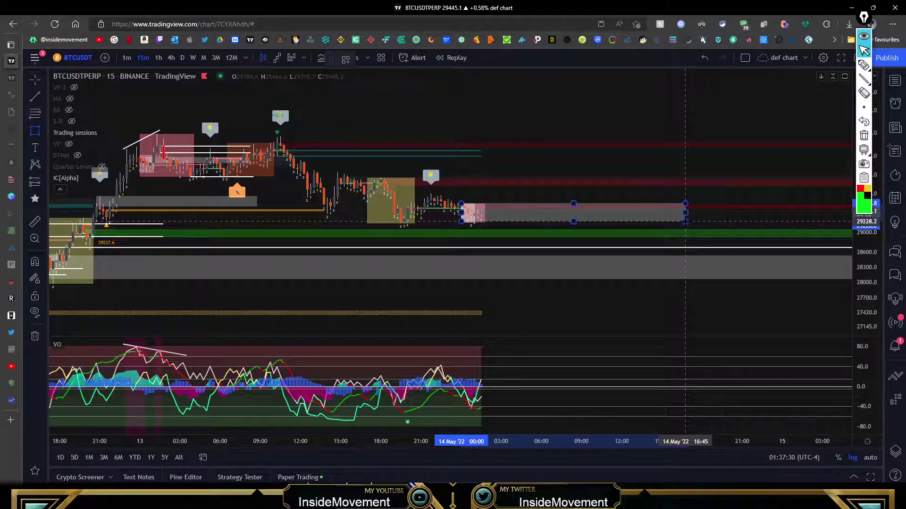
pyautogui.click(685, 223)
pyautogui.click(626, 174)
pyautogui.moveTo(609, 158); pyautogui.dragTo(585, 172)
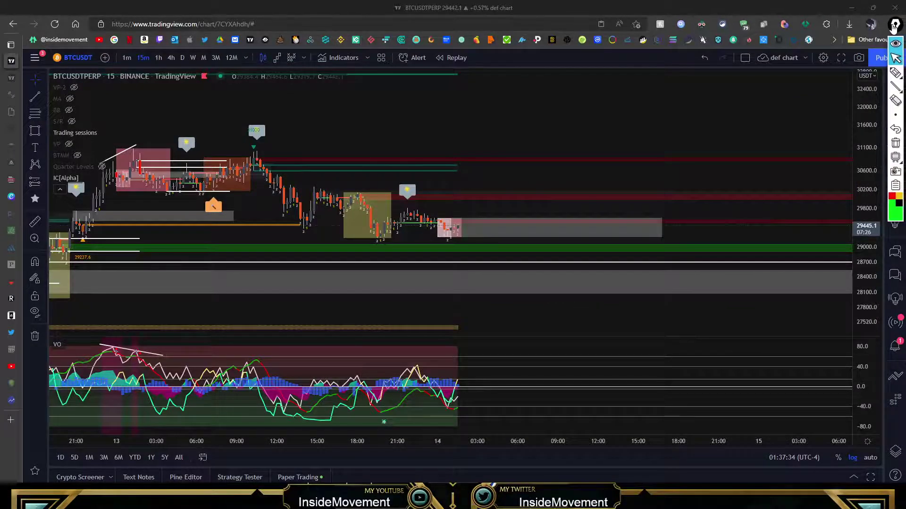
# - Place a Fib Retracement from about 31884 at 13 May 11:45 to about 27804.6 at 14 May 04:45 and open its settings
pyautogui.click(29, 112)
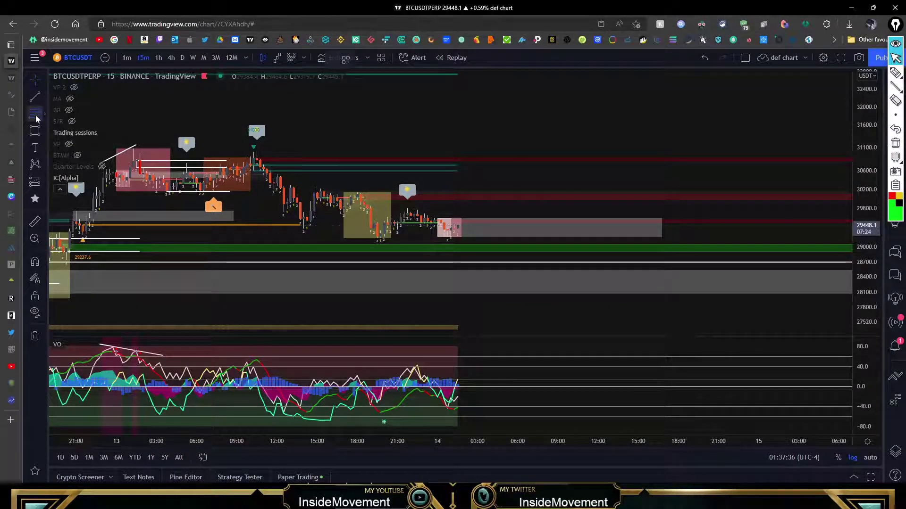
pyautogui.click(274, 112)
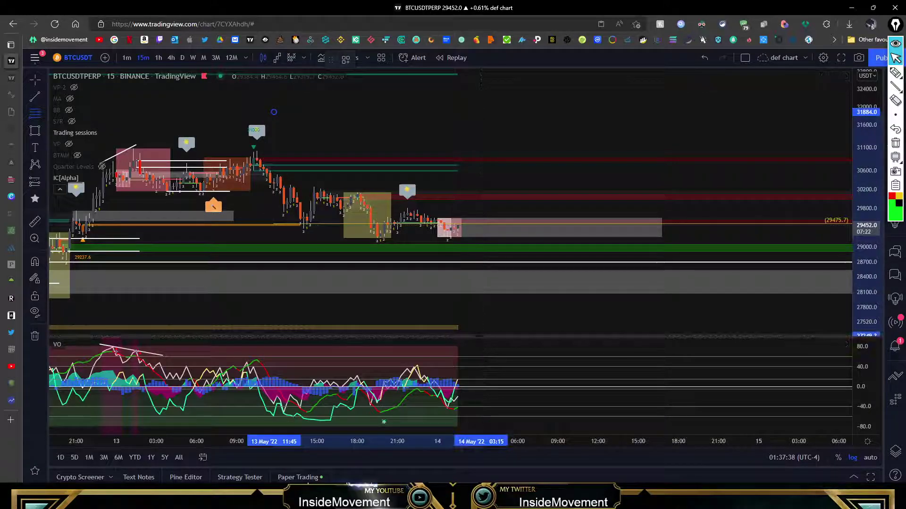
pyautogui.click(502, 306)
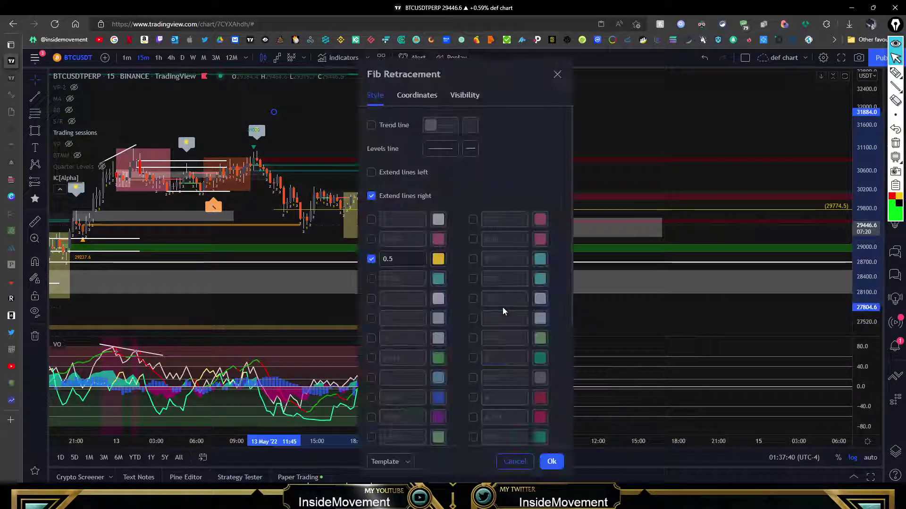
# - Enable the retracement's 0 and 1 levels, plus a green level set to 0.25 and a red level set to 0.75
pyautogui.click(372, 219)
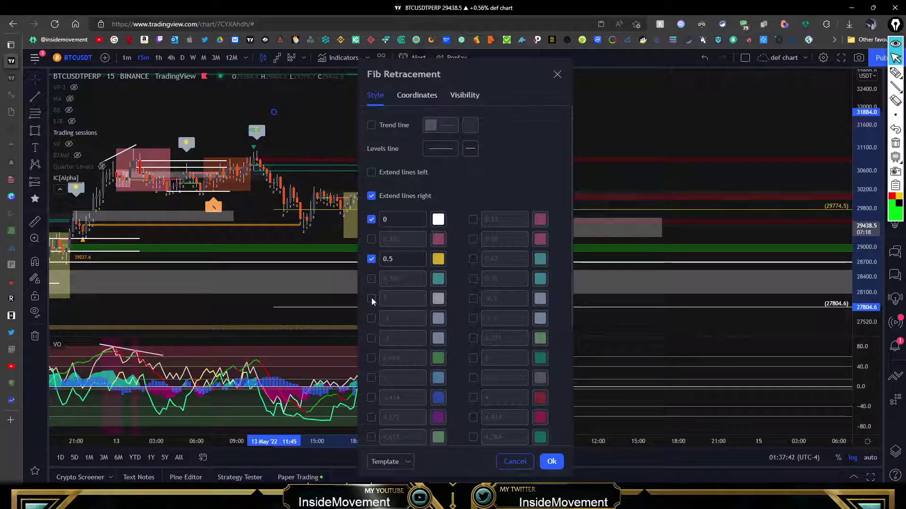
pyautogui.click(371, 299)
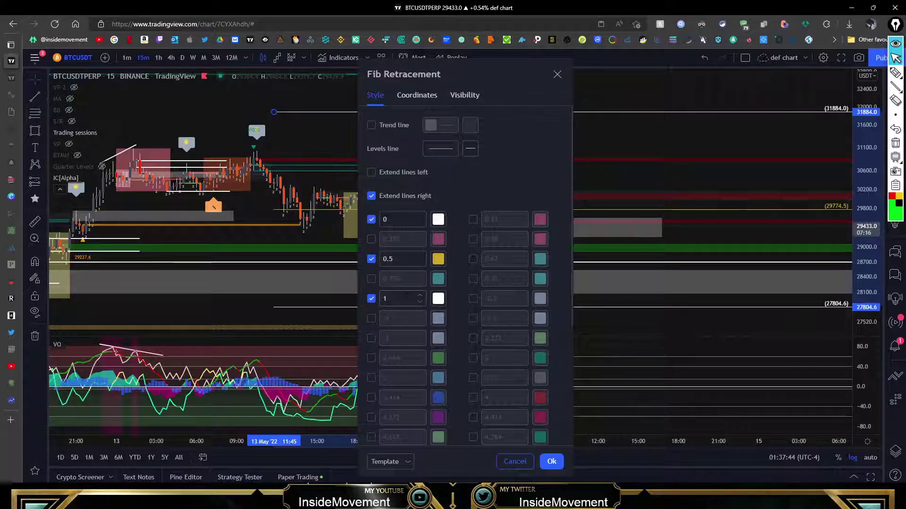
pyautogui.scroll(-2, 476, 296)
pyautogui.click(473, 296)
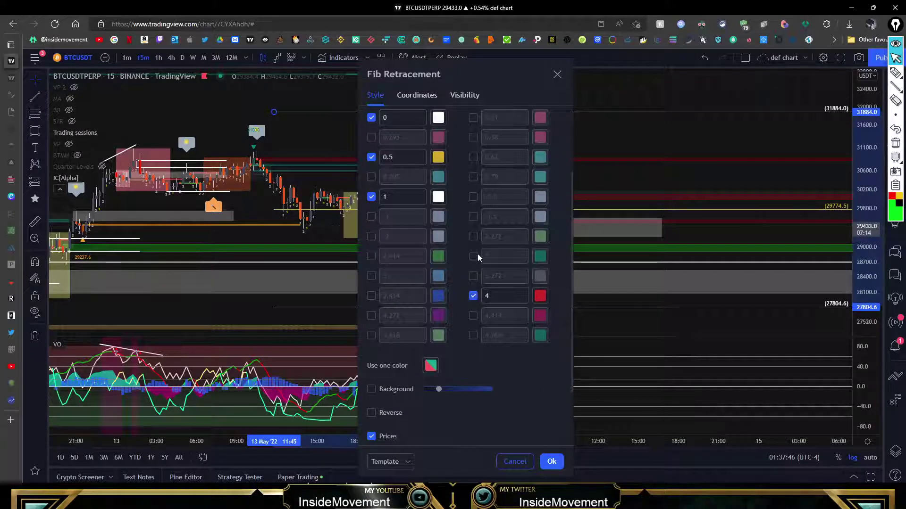
pyautogui.click(473, 256)
pyautogui.click(502, 256)
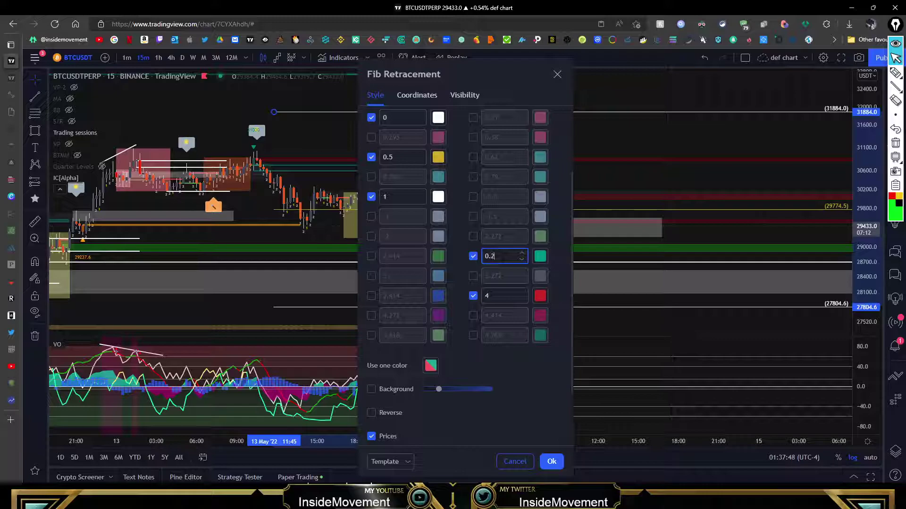
pyautogui.click(486, 296)
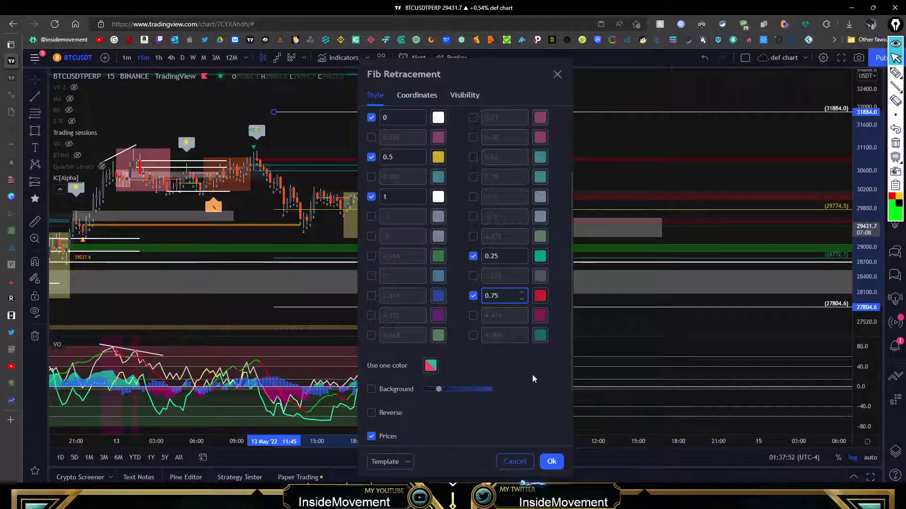
pyautogui.scroll(4, 472, 340)
pyautogui.scroll(-6, 415, 188)
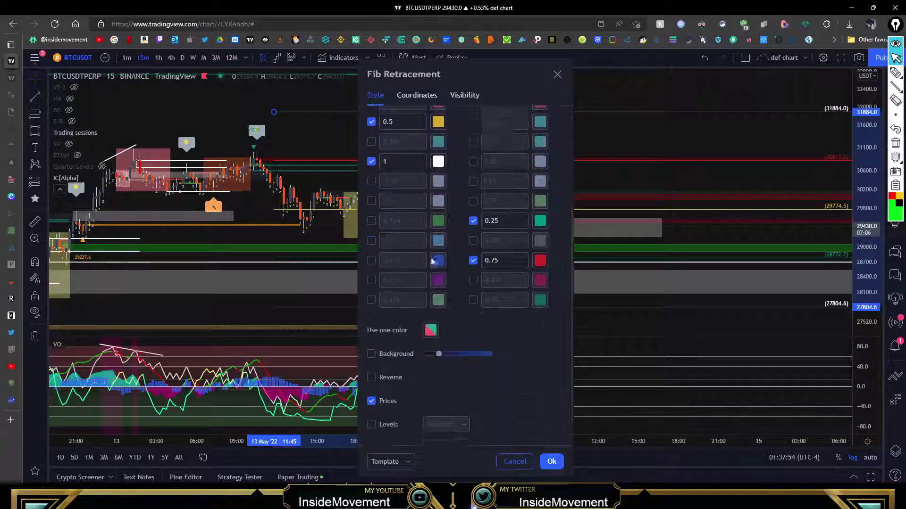
# - Set the retracement's first price to 32000 and second price to 28000, and turn off the chart's logarithmic scale
pyautogui.click(404, 97)
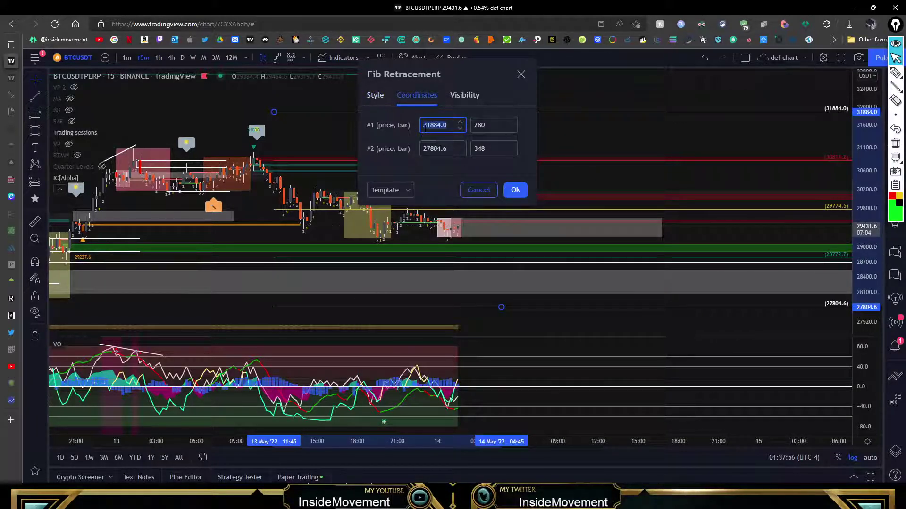
pyautogui.write('31')
pyautogui.press('BackSpace')
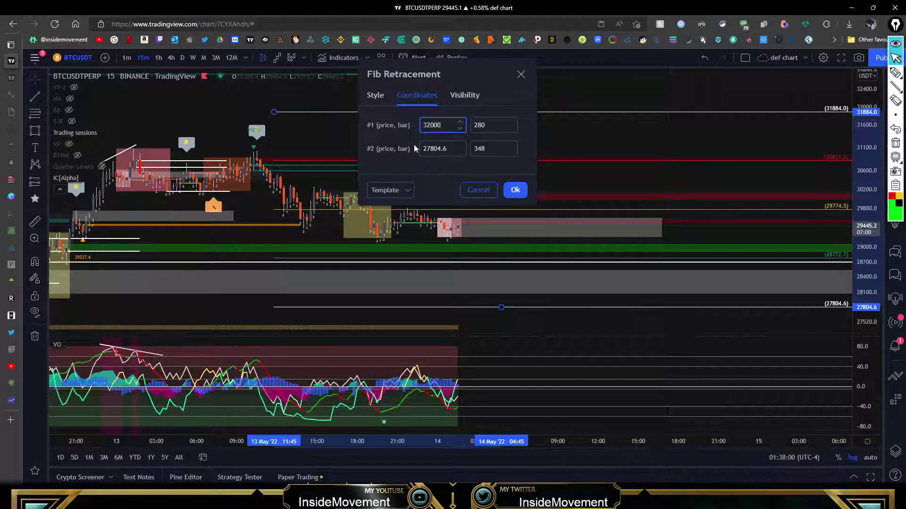
pyautogui.write('2000')
pyautogui.click(423, 148)
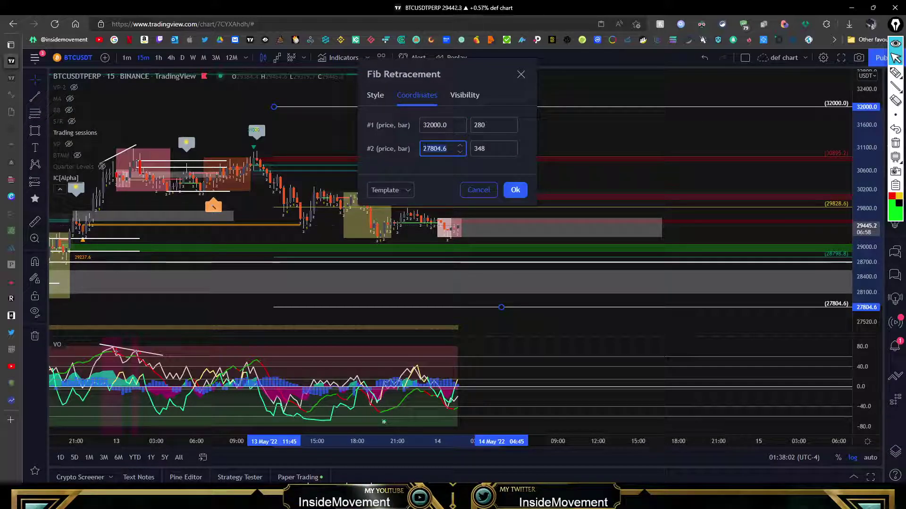
pyautogui.write('28000')
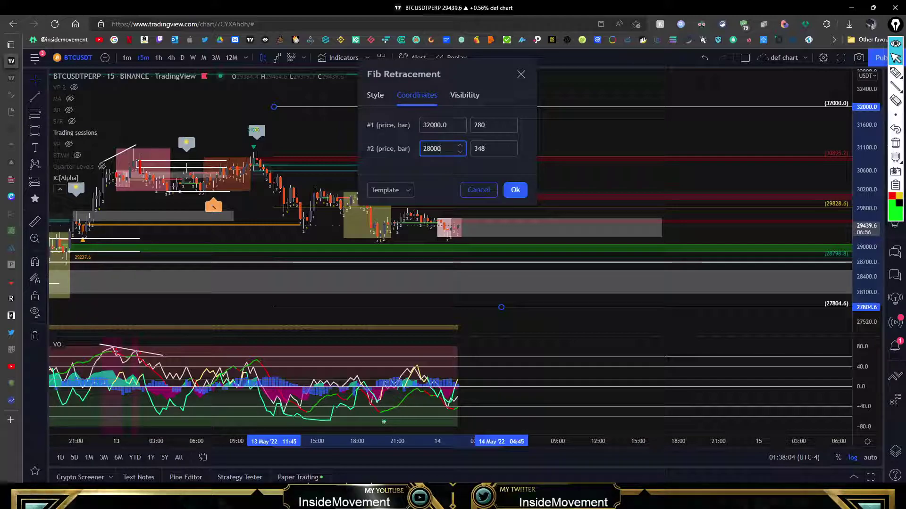
pyautogui.click(515, 190)
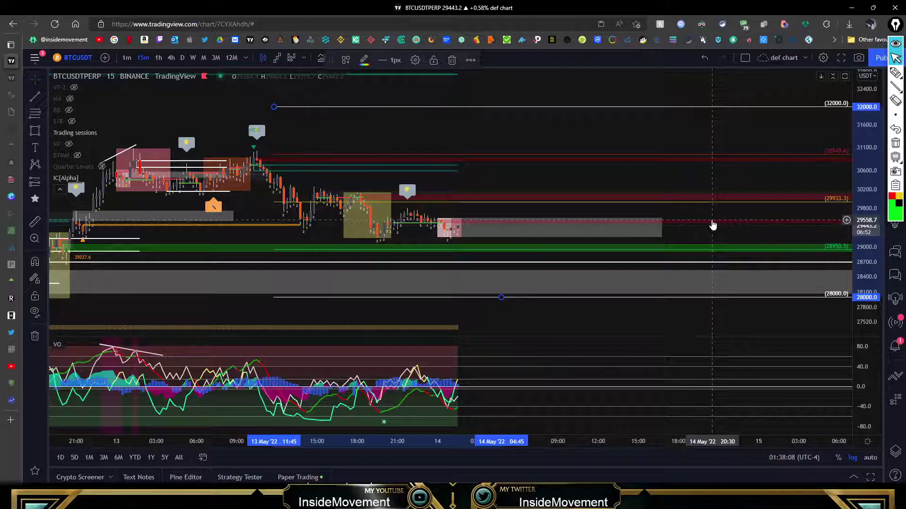
pyautogui.click(852, 458)
pyautogui.moveTo(616, 169); pyautogui.dragTo(578, 178)
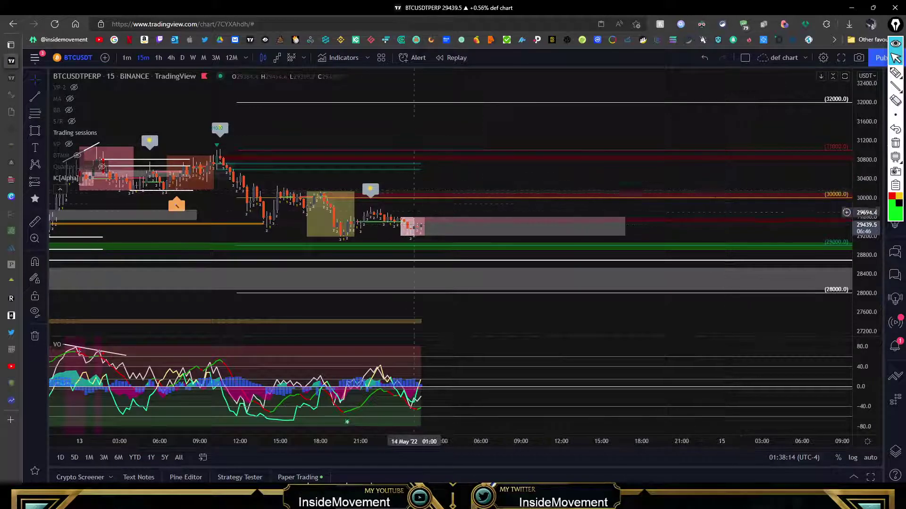
# - Circle the 32000 and 28000 level labels in green pen
pyautogui.click(895, 73)
pyautogui.moveTo(828, 82); pyautogui.dragTo(844, 87)
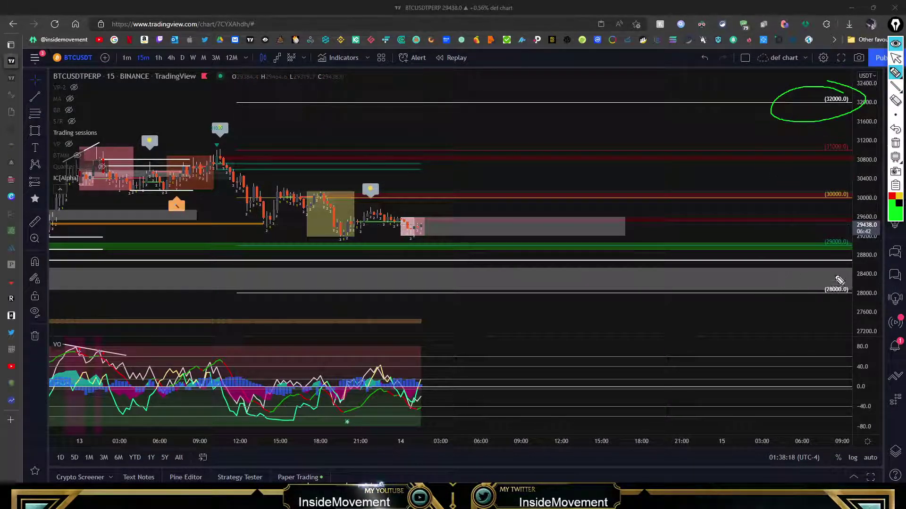
pyautogui.moveTo(839, 261); pyautogui.dragTo(835, 275)
pyautogui.moveTo(858, 153)
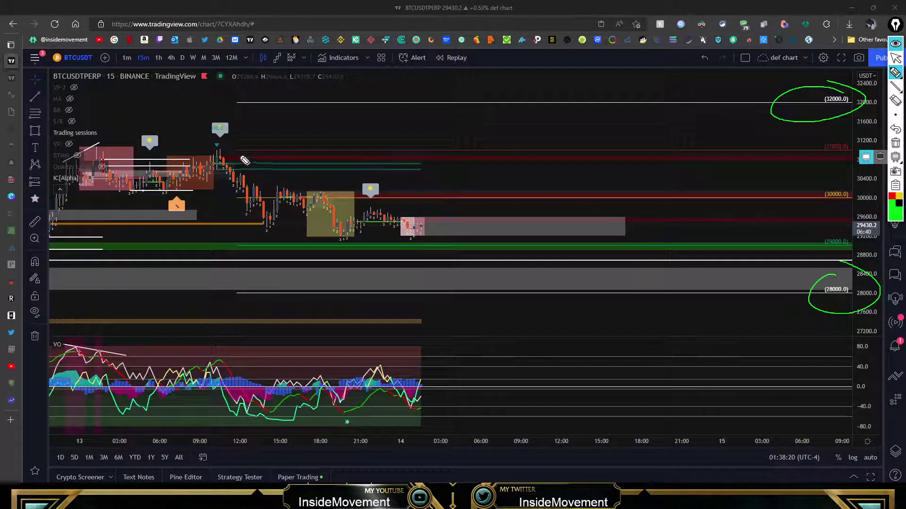
# - Mark the 31000, 30000 and 29000 levels in green pen, and circle the current session's price range
pyautogui.moveTo(250, 148); pyautogui.dragTo(158, 145)
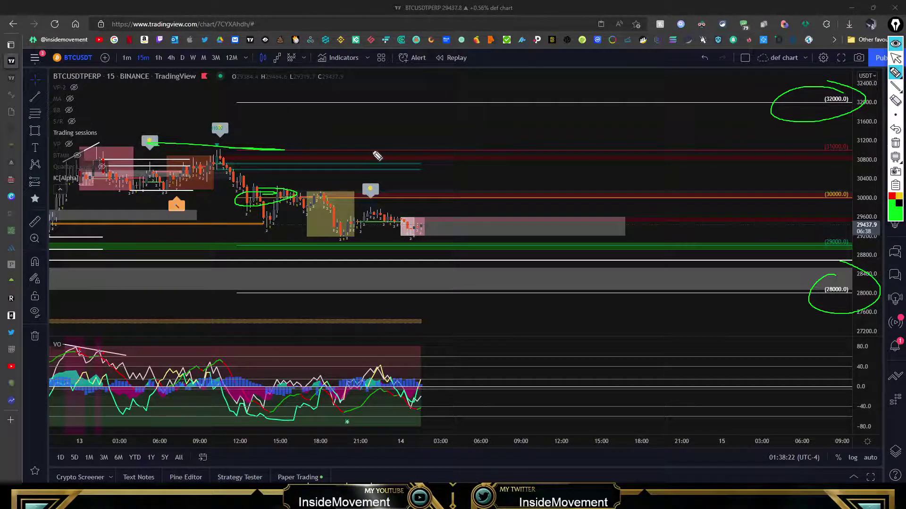
pyautogui.moveTo(700, 250); pyautogui.dragTo(708, 246)
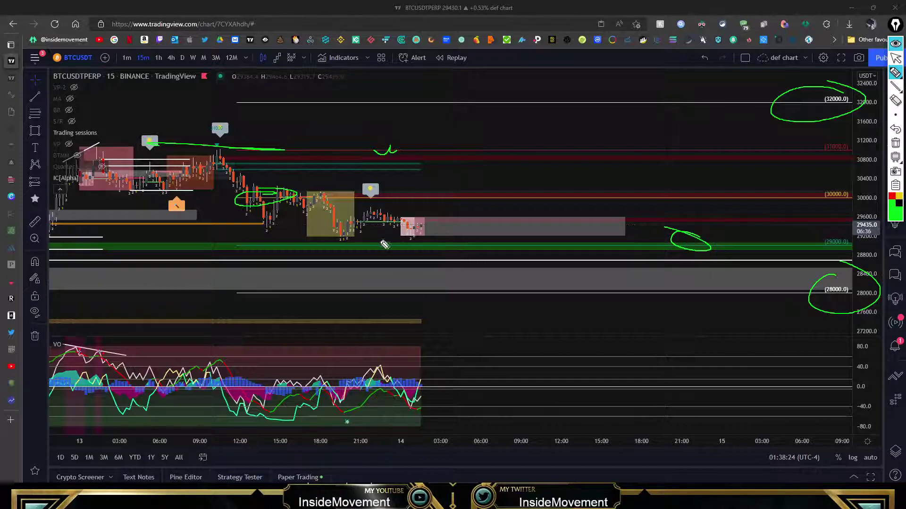
pyautogui.moveTo(381, 241)
pyautogui.mouseDown()
pyautogui.moveTo(431, 226)
pyautogui.moveTo(463, 251)
pyautogui.mouseUp()
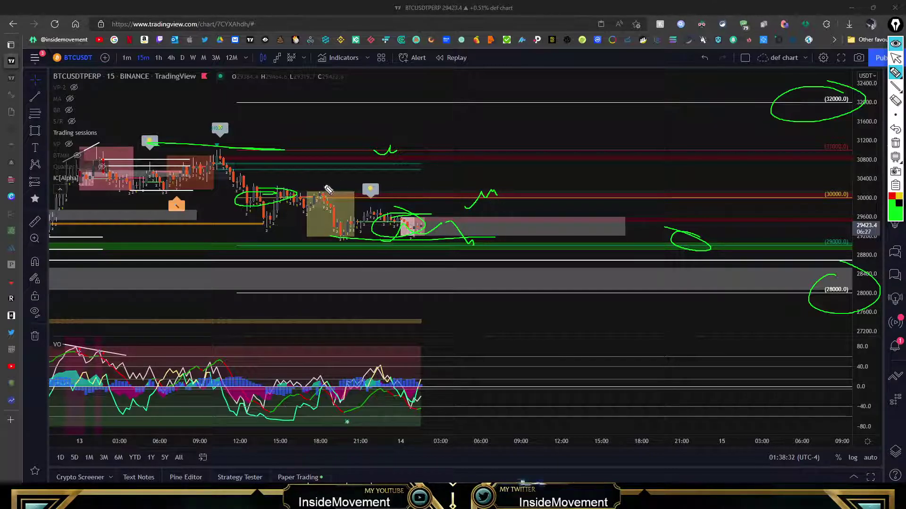
# - Sketch a price path stalling around 30000 and dropping into the grey zone above 28000, and clear all pen markings
pyautogui.moveTo(264, 190); pyautogui.dragTo(312, 183)
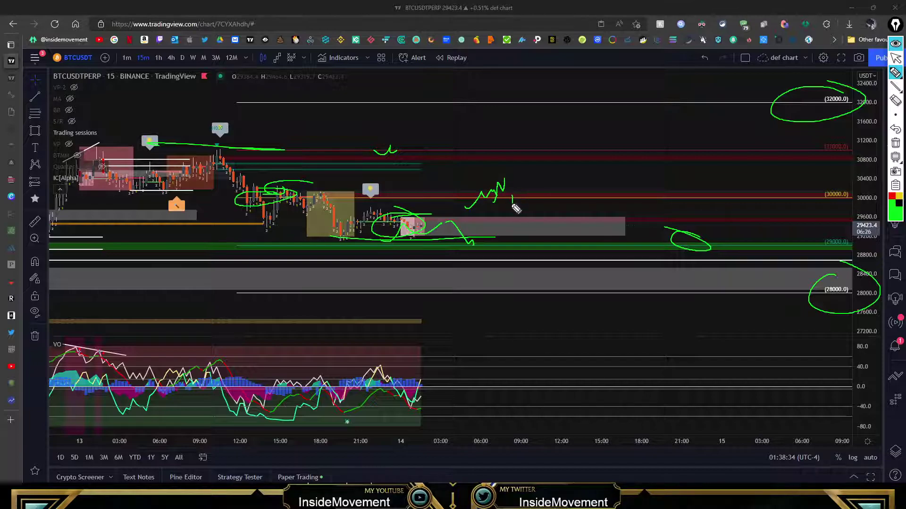
pyautogui.moveTo(514, 206)
pyautogui.mouseDown()
pyautogui.moveTo(574, 204)
pyautogui.moveTo(629, 260)
pyautogui.moveTo(605, 266)
pyautogui.mouseUp()
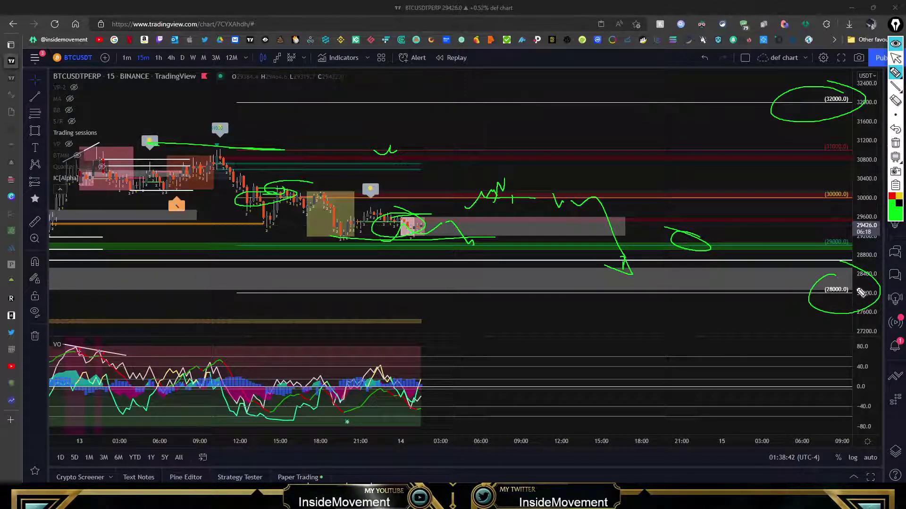
pyautogui.moveTo(427, 232)
pyautogui.mouseDown()
pyautogui.moveTo(460, 211)
pyautogui.moveTo(475, 215)
pyautogui.mouseUp()
pyautogui.hotkey('ctrl', 'shift', '7')
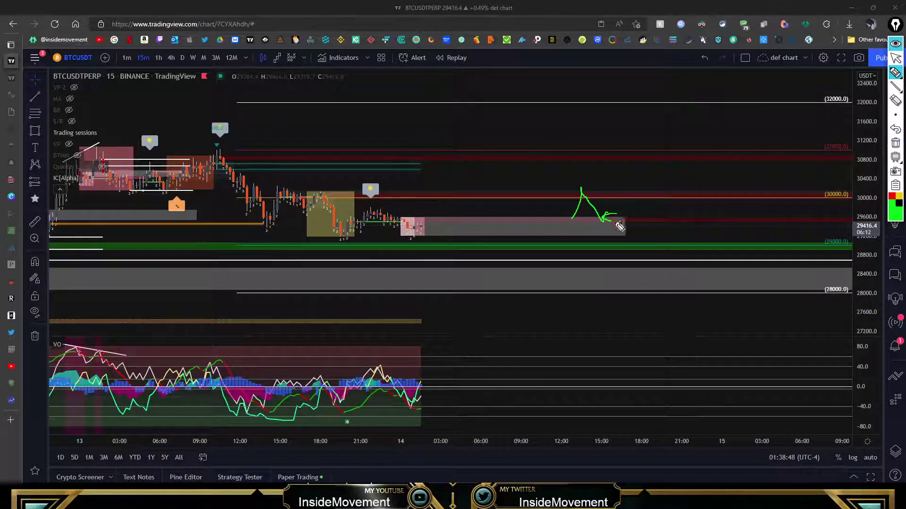
# - Mark the recent lows and sketch a price path retesting the rectangle's upper edge, rising towards 31000 and pulling back to about 30000
pyautogui.moveTo(731, 244); pyautogui.dragTo(656, 265)
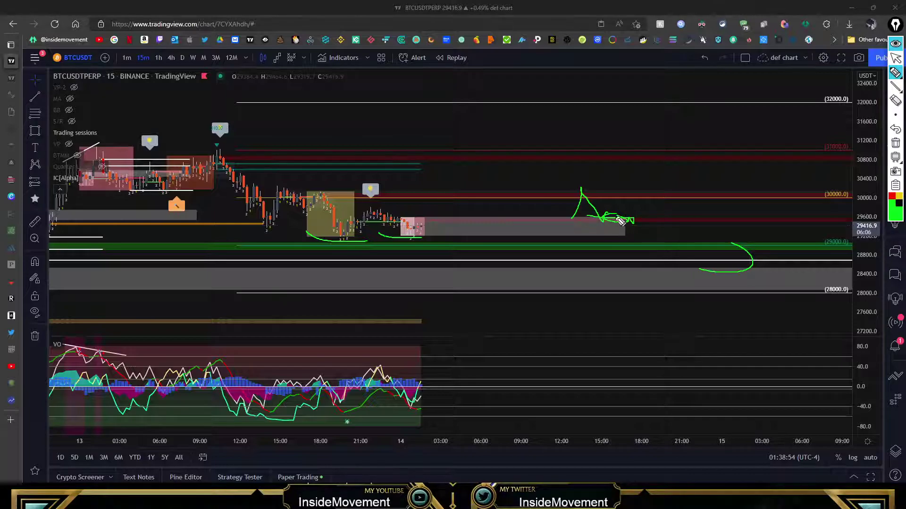
pyautogui.moveTo(608, 215)
pyautogui.mouseDown()
pyautogui.moveTo(666, 166)
pyautogui.moveTo(672, 173)
pyautogui.mouseUp()
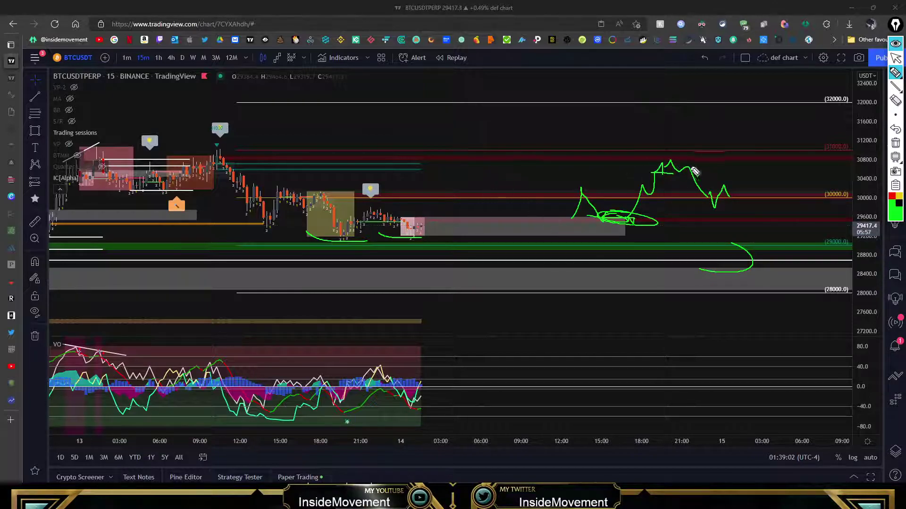
# - Extend the sketched price path up to the 31000 level, circle the previous high near 31000, and clear all pen markings
pyautogui.moveTo(734, 201); pyautogui.dragTo(742, 155)
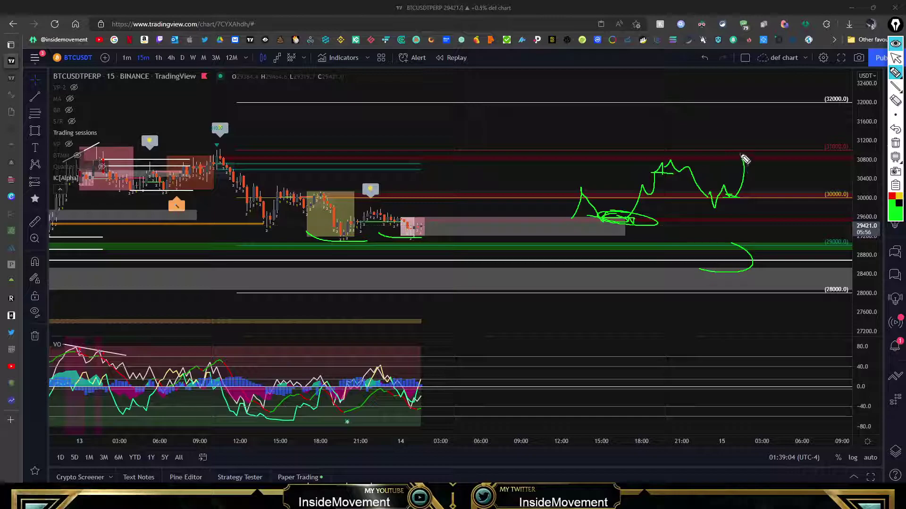
pyautogui.moveTo(229, 146); pyautogui.dragTo(221, 152)
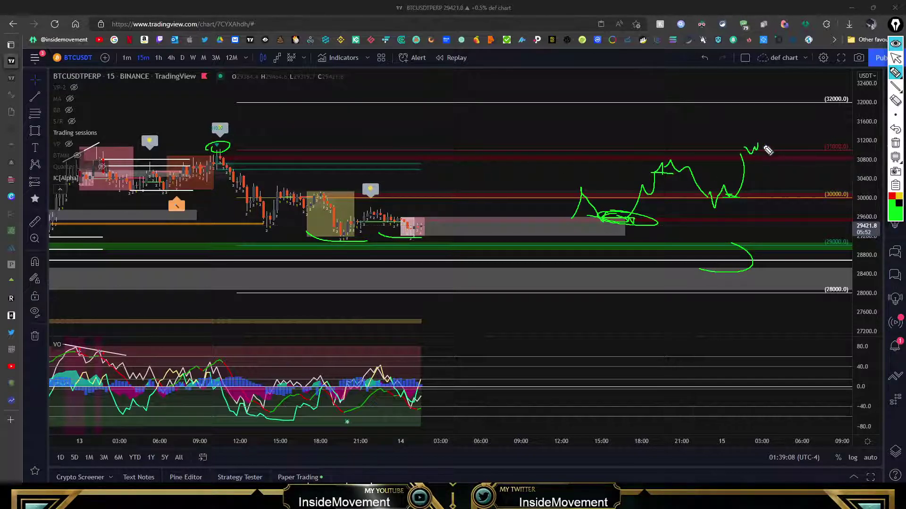
pyautogui.click(895, 143)
pyautogui.click(896, 58)
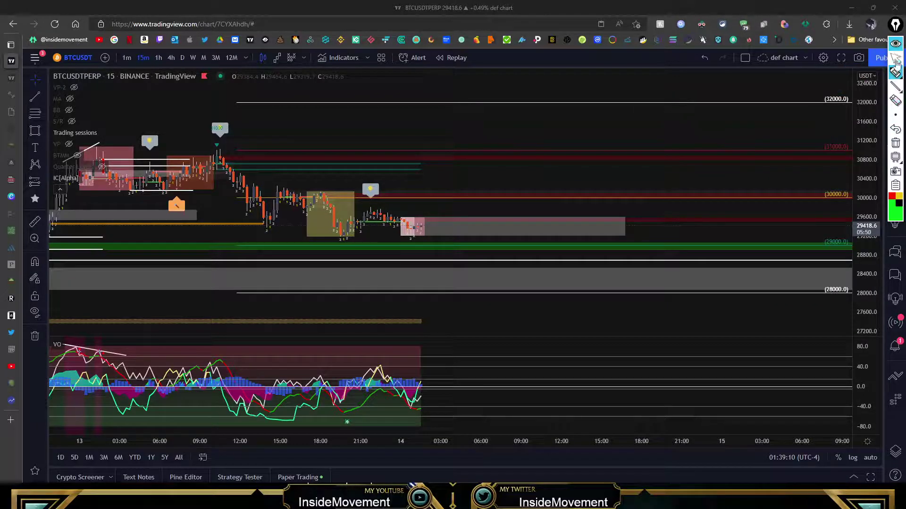
# - View the BTCUSDT order-book heatmap in Bookmap and switch to the TrendSpider BTCUSDT chart in Chrome
pyautogui.hotkey('alt', 'Tab')
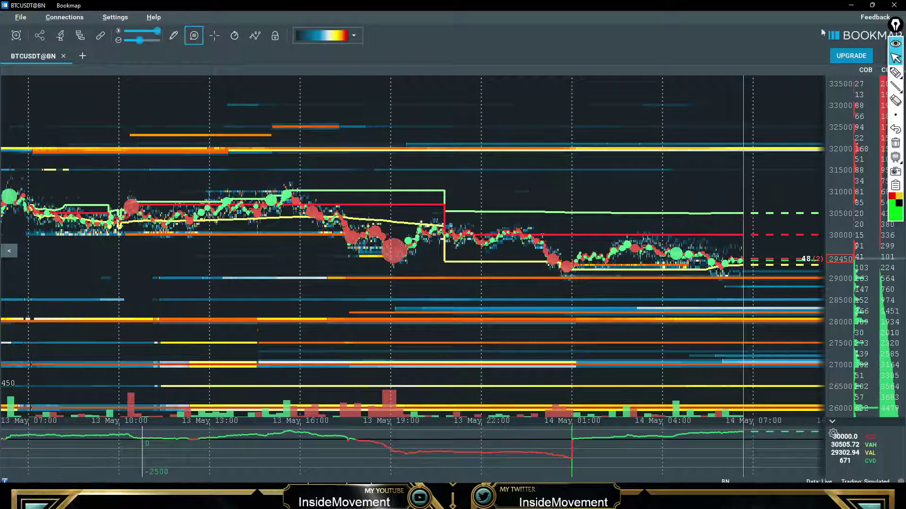
pyautogui.click(850, 5)
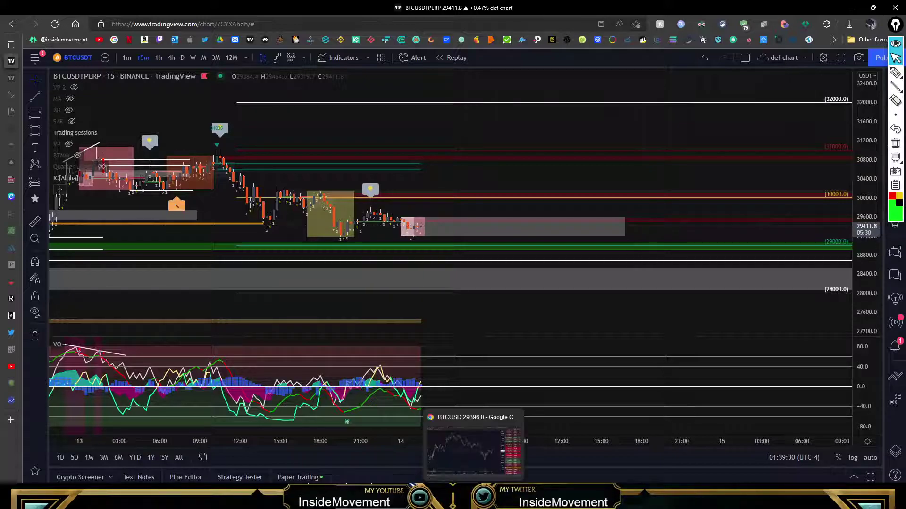
pyautogui.click(475, 500)
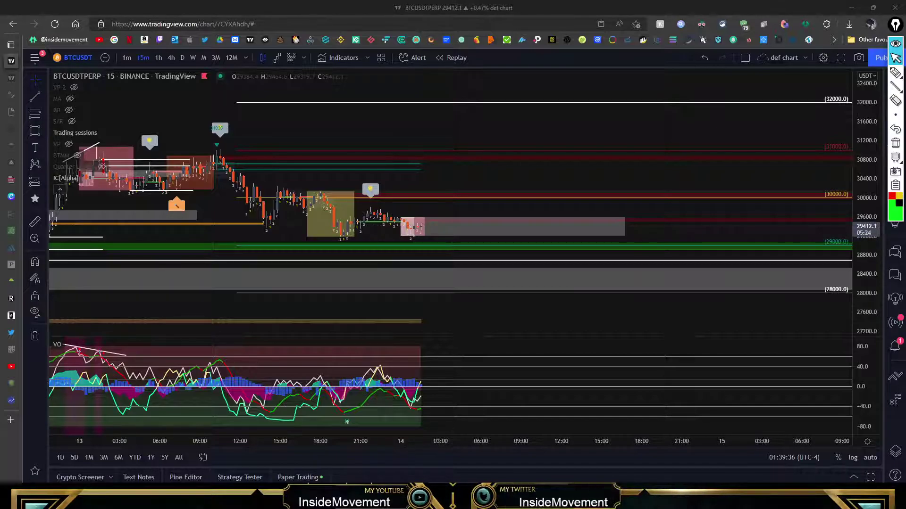
pyautogui.moveTo(905, 175); pyautogui.dragTo(705, 4)
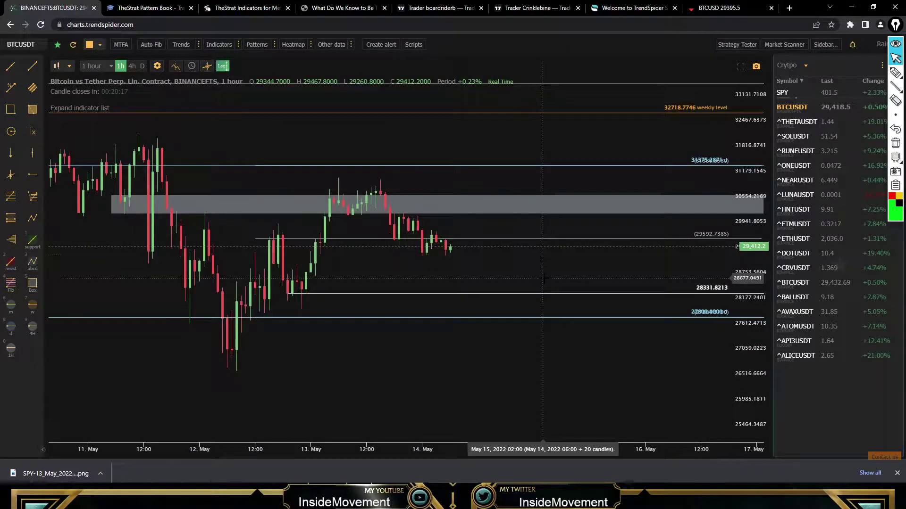
# - Set the BTCUSDT chart to the 15 min timeframe with the Raindrop chart type
pyautogui.click(70, 69)
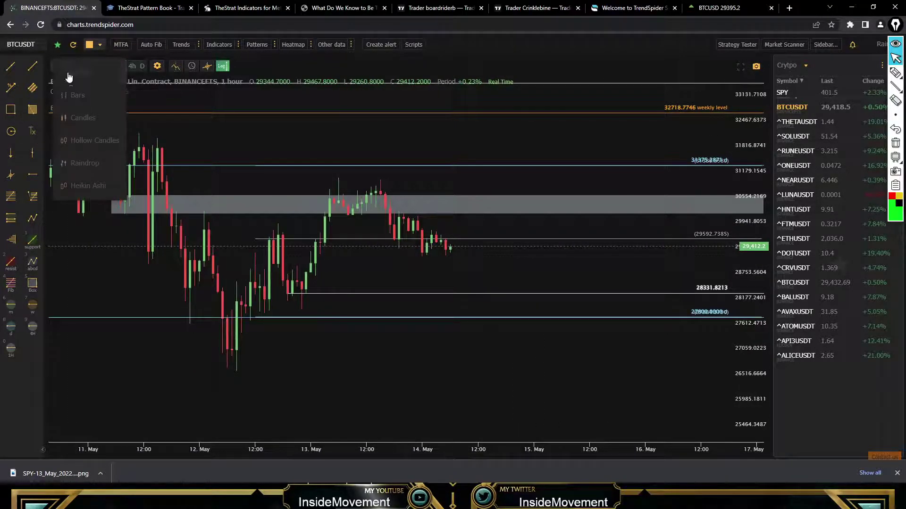
pyautogui.click(110, 67)
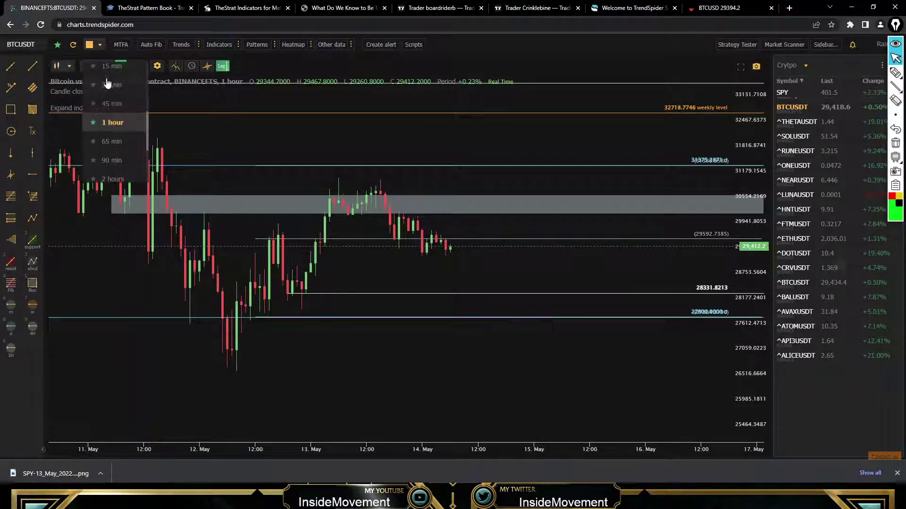
pyautogui.click(111, 69)
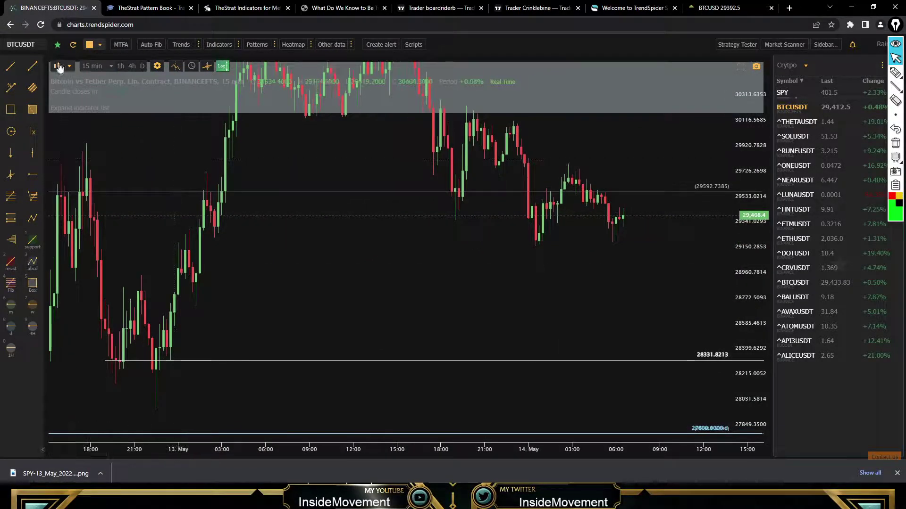
pyautogui.click(71, 69)
pyautogui.click(75, 140)
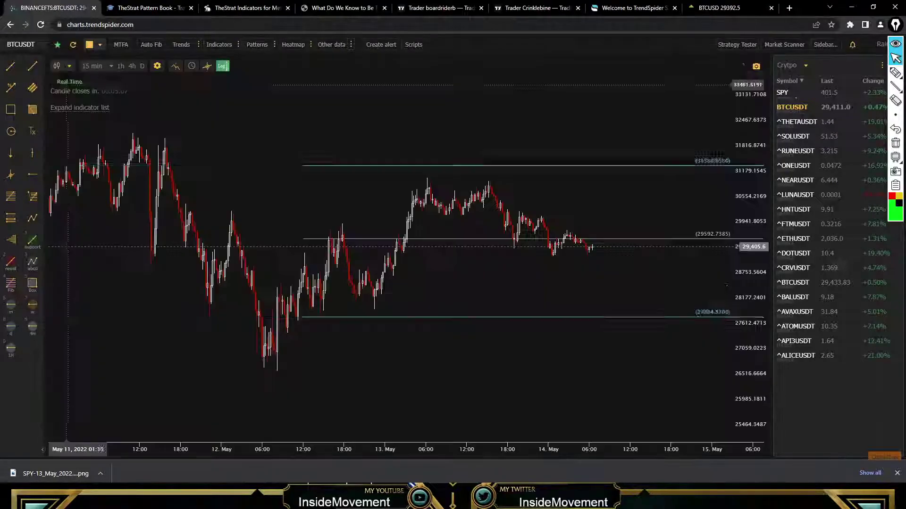
pyautogui.click(63, 71)
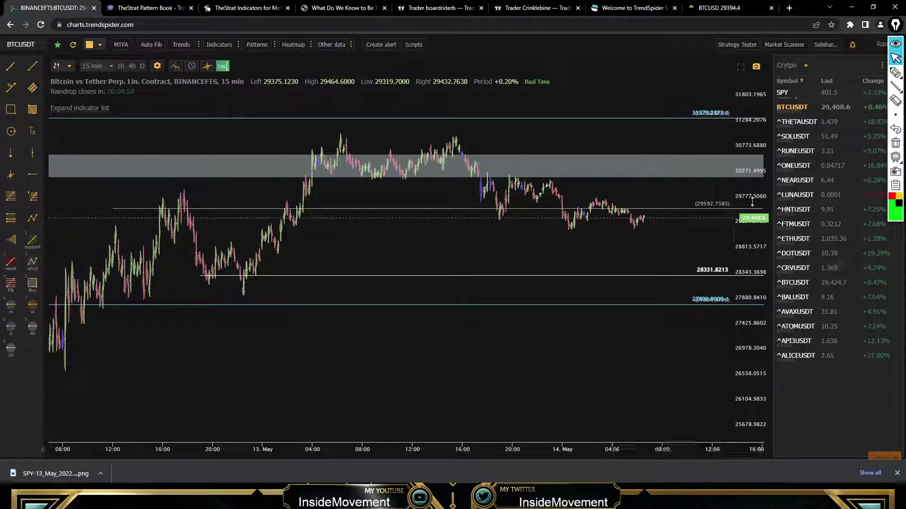
# - Circle the recent candles in green pen, sketch a price path retesting the 29592 level and rising into the grey zone, and clear the markings
pyautogui.click(895, 72)
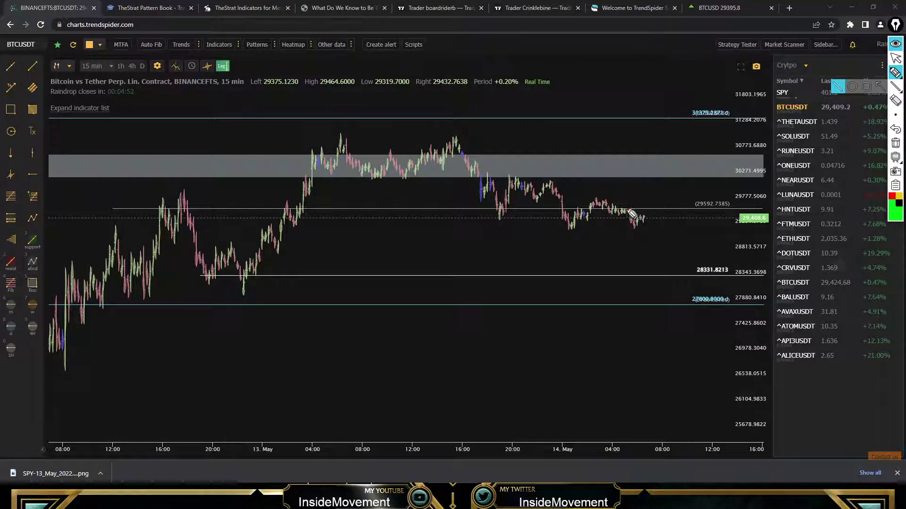
pyautogui.moveTo(630, 213); pyautogui.dragTo(567, 207)
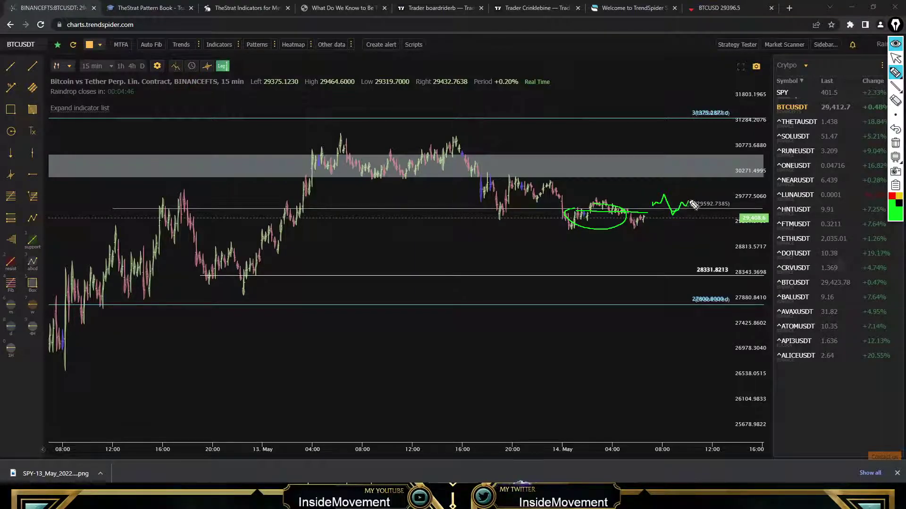
pyautogui.moveTo(690, 202); pyautogui.dragTo(691, 186)
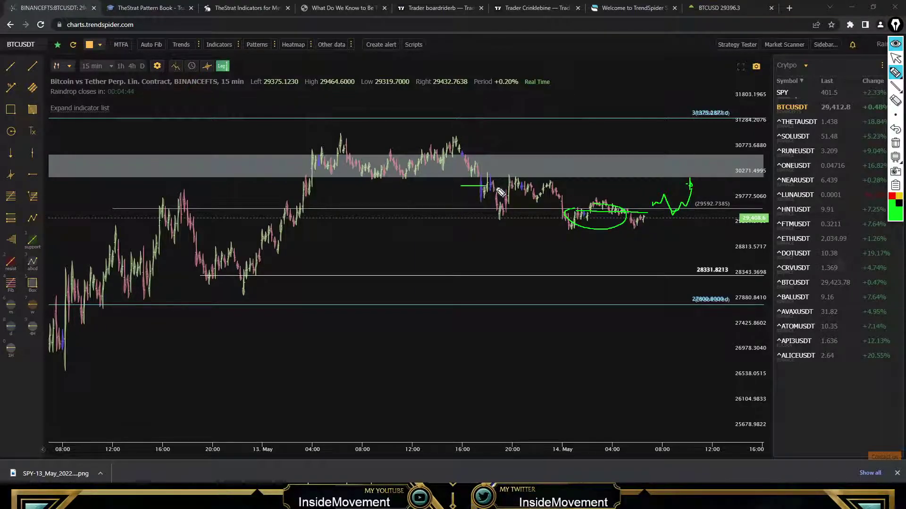
pyautogui.moveTo(714, 199)
pyautogui.mouseDown()
pyautogui.moveTo(722, 211)
pyautogui.moveTo(761, 208)
pyautogui.mouseUp()
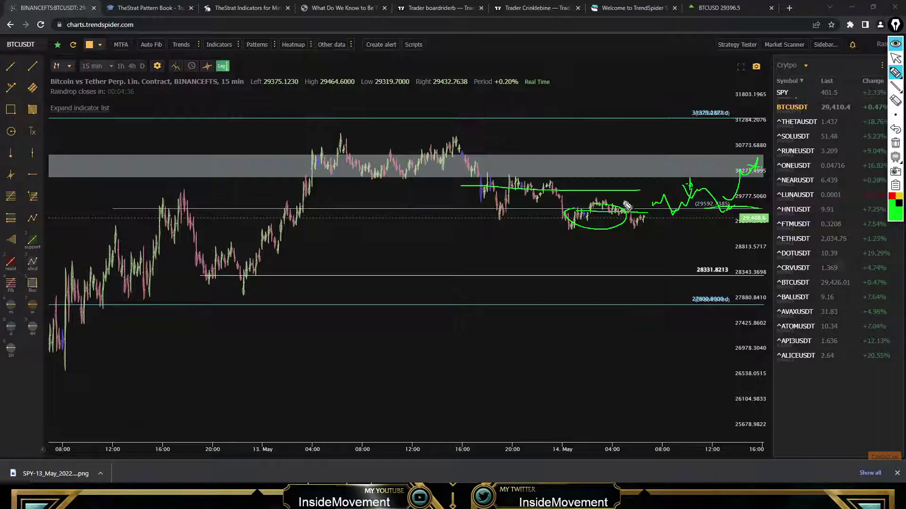
pyautogui.click(895, 143)
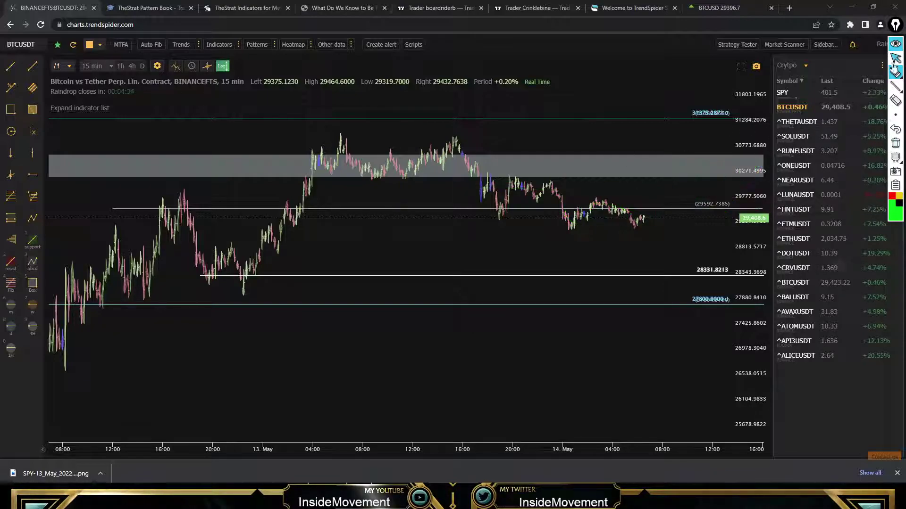
# - Set the raindrop chart's timeframe to 1 hour and frame the price action from 11 to 14 May
pyautogui.scroll(-2, 438, 283)
pyautogui.moveTo(533, 279); pyautogui.dragTo(439, 269)
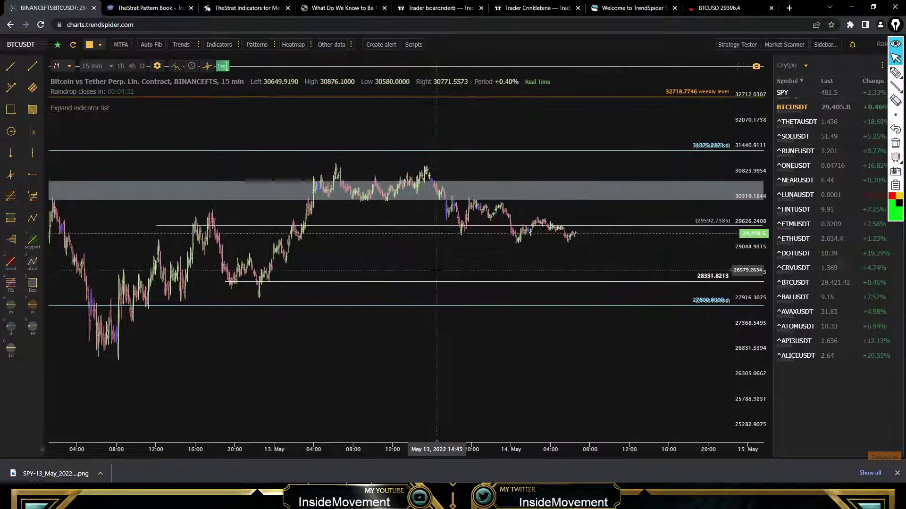
pyautogui.click(123, 66)
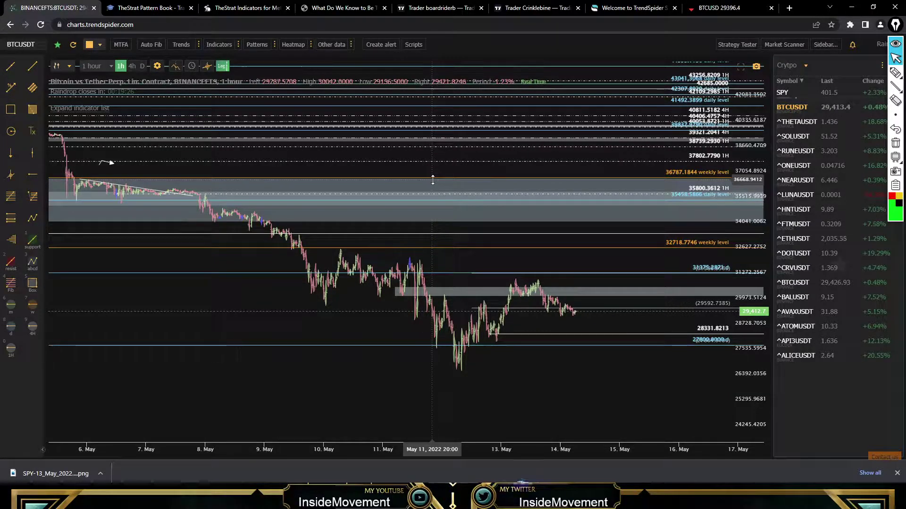
pyautogui.scroll(5, 433, 179)
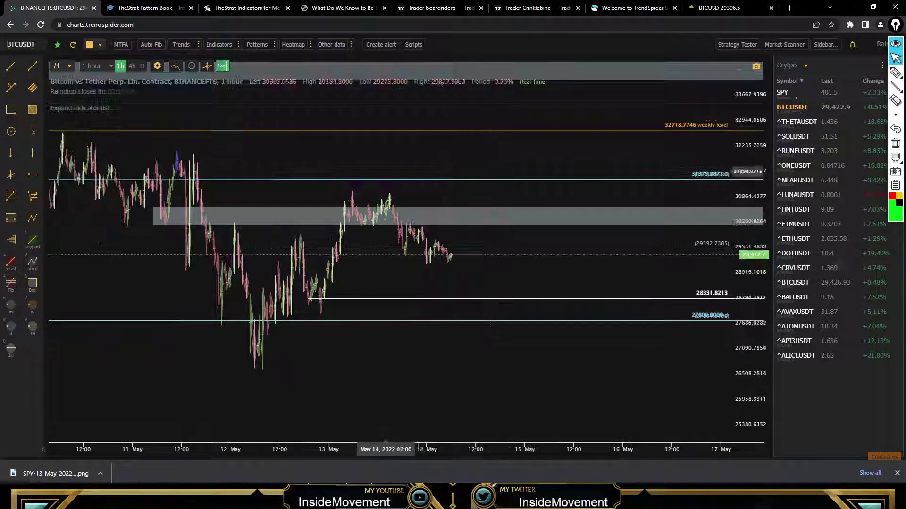
pyautogui.scroll(3, 386, 172)
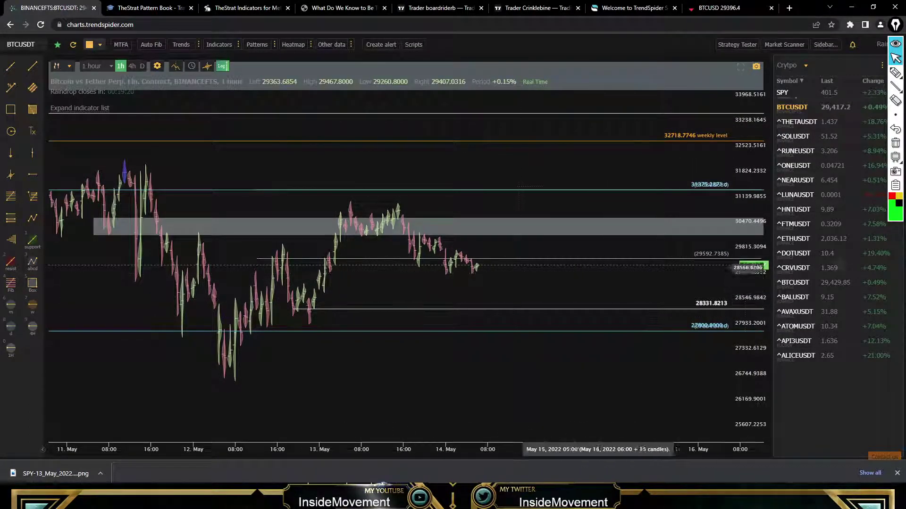
# - Underline the 29592 level across the recent candles in green pen and mark arrows at the upper and lower blue levels
pyautogui.click(895, 73)
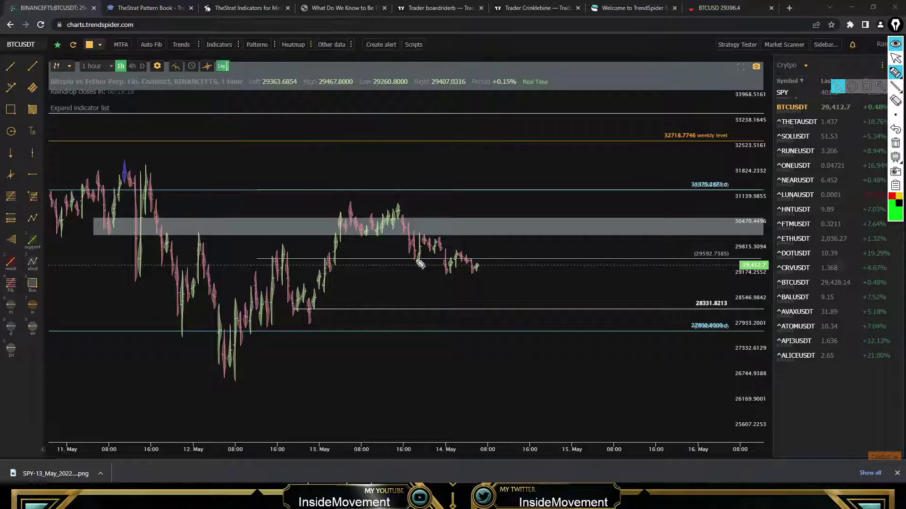
pyautogui.moveTo(407, 258); pyautogui.dragTo(463, 258)
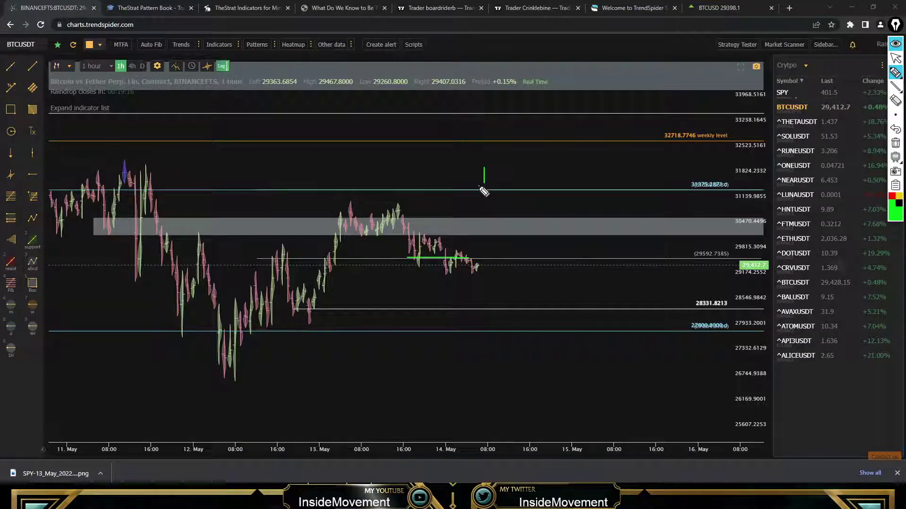
pyautogui.moveTo(490, 182); pyautogui.dragTo(485, 190)
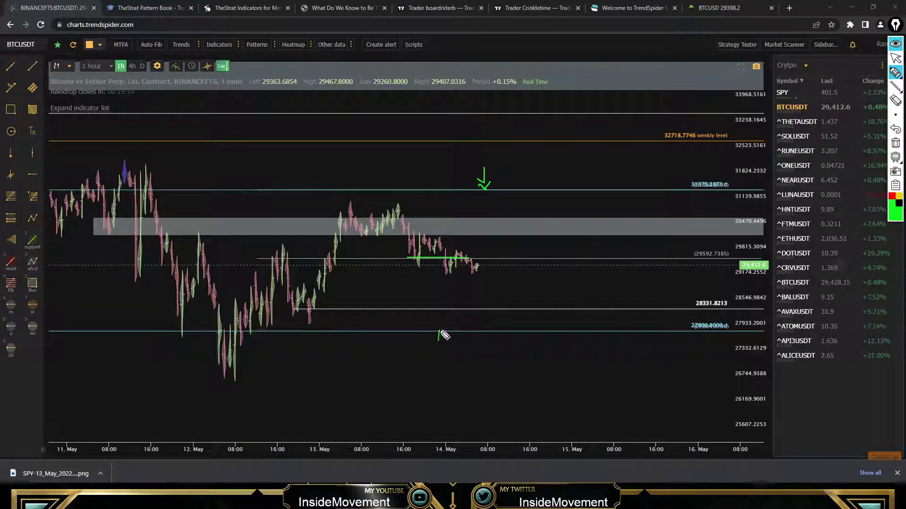
pyautogui.moveTo(439, 321); pyautogui.dragTo(438, 341)
pyautogui.moveTo(436, 332); pyautogui.dragTo(441, 332)
# - Circle the recent candle cluster and the 29592.7385 label, and box the price range just below that level
pyautogui.moveTo(479, 253); pyautogui.dragTo(472, 264)
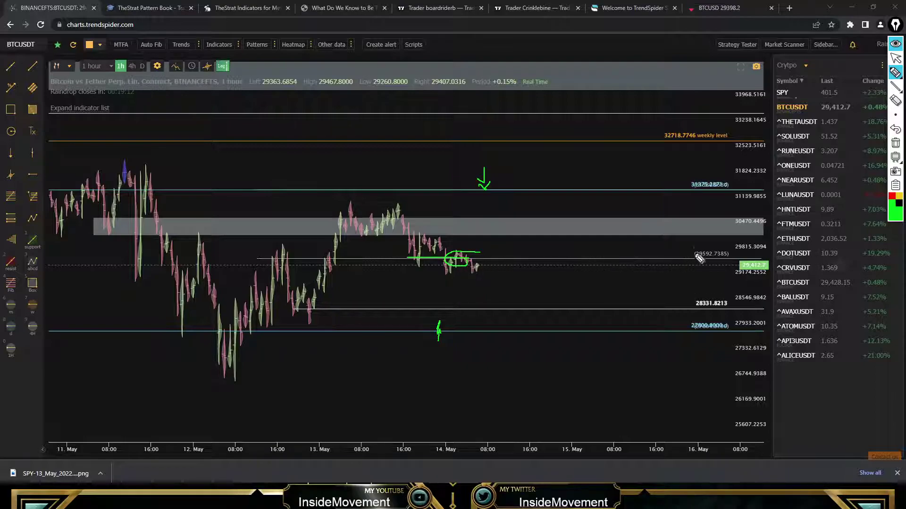
pyautogui.moveTo(690, 241); pyautogui.dragTo(695, 244)
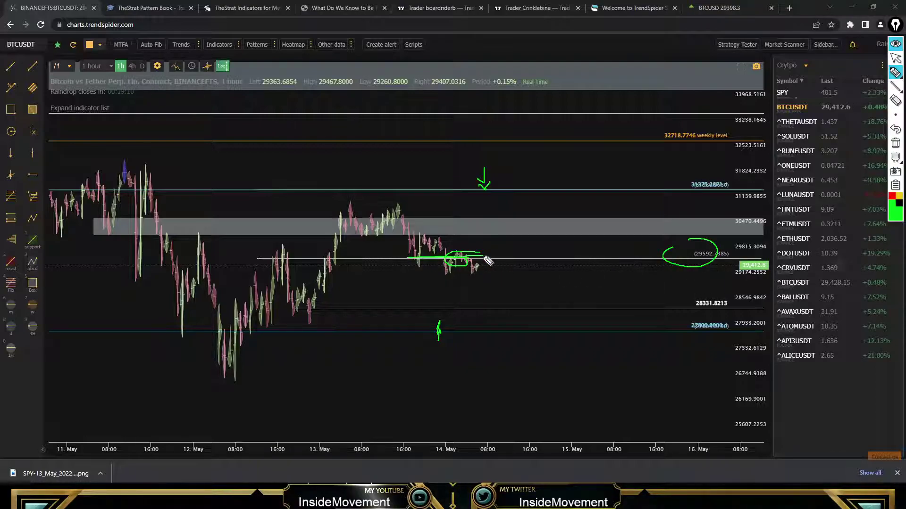
pyautogui.moveTo(483, 255); pyautogui.dragTo(483, 272)
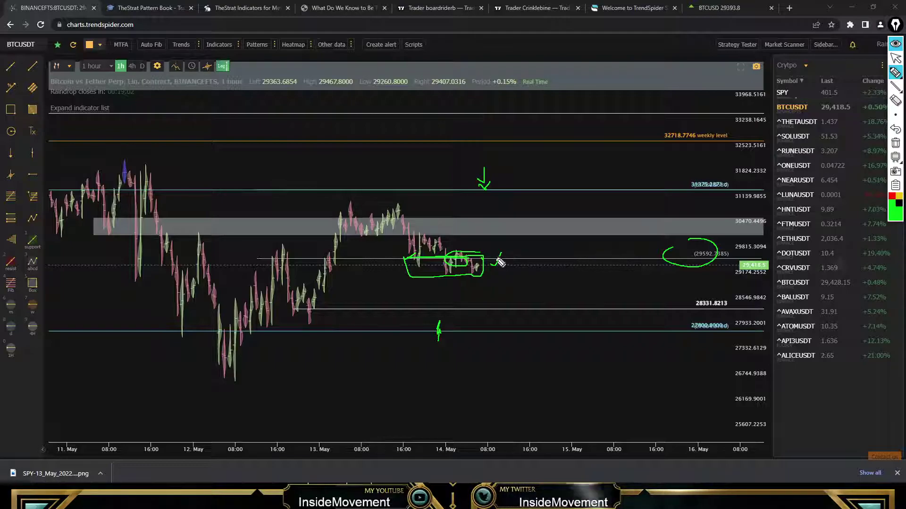
# - Mark the support below 29592, sketch a price path rising to the grey zone and pulling back, and clear all pen markings
pyautogui.moveTo(488, 259); pyautogui.dragTo(490, 271)
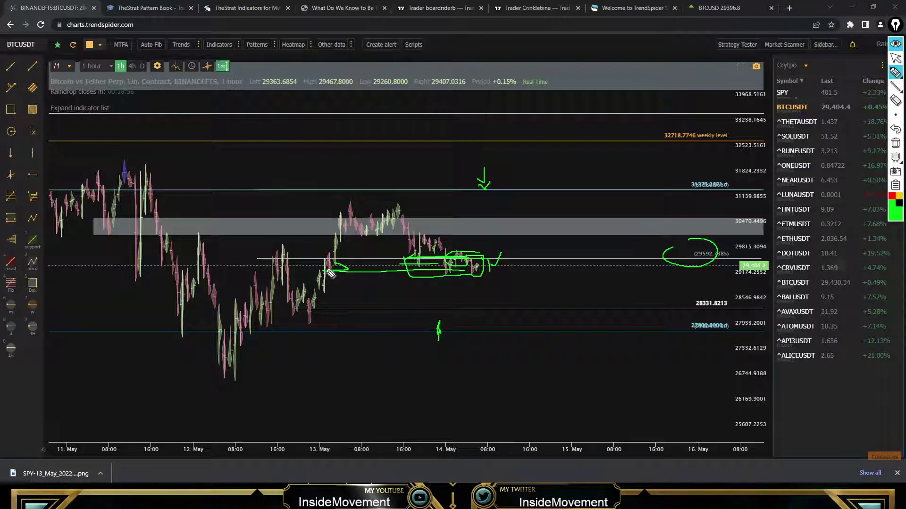
pyautogui.moveTo(475, 273)
pyautogui.mouseDown()
pyautogui.moveTo(504, 245)
pyautogui.moveTo(517, 259)
pyautogui.moveTo(543, 226)
pyautogui.mouseUp()
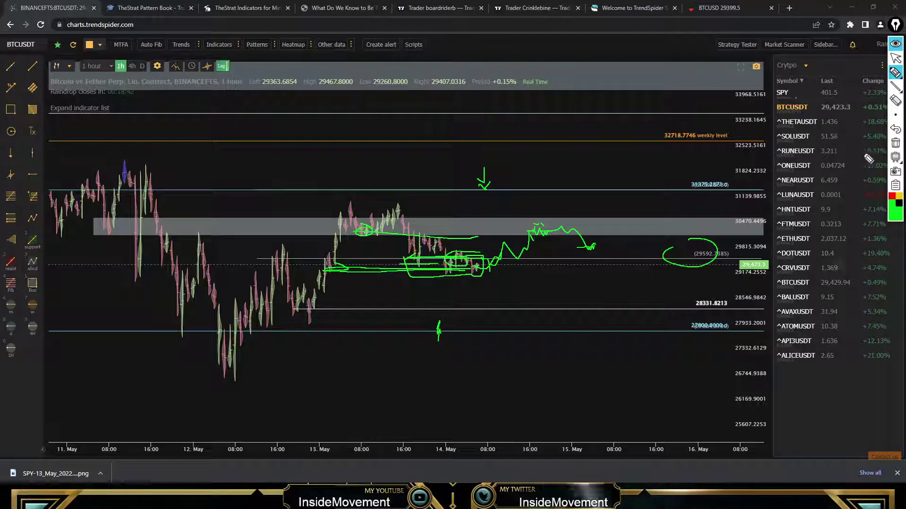
pyautogui.click(895, 142)
pyautogui.click(896, 59)
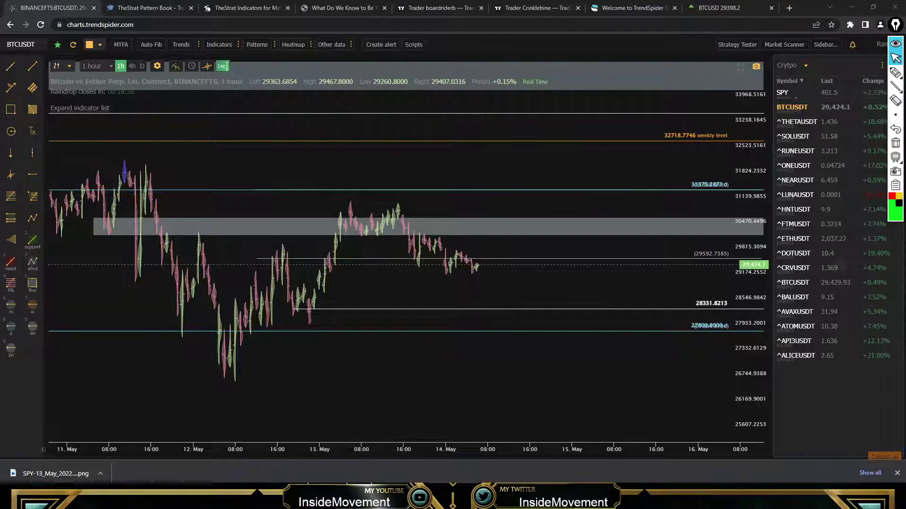
# - Switch to the ATAS BTCUSDT M15 chart and circle the 735.5 and 1.4K volume labels, the mid-session candle cluster and the swing high
pyautogui.hotkey('alt', 'Tab')
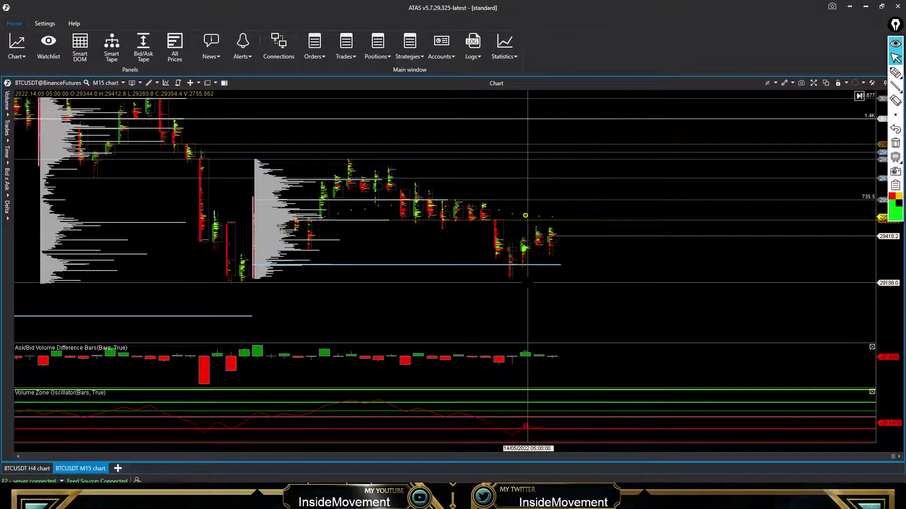
pyautogui.click(893, 73)
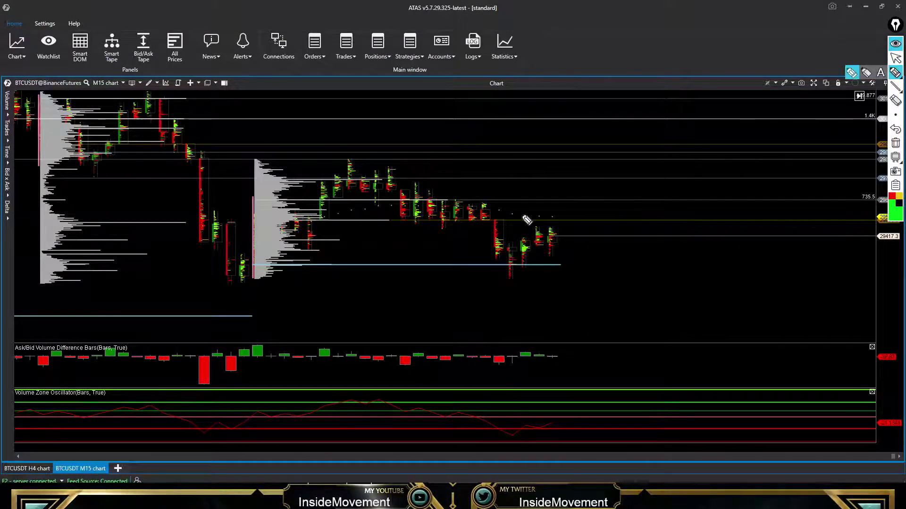
pyautogui.moveTo(467, 191); pyautogui.dragTo(435, 188)
pyautogui.moveTo(379, 205); pyautogui.dragTo(450, 204)
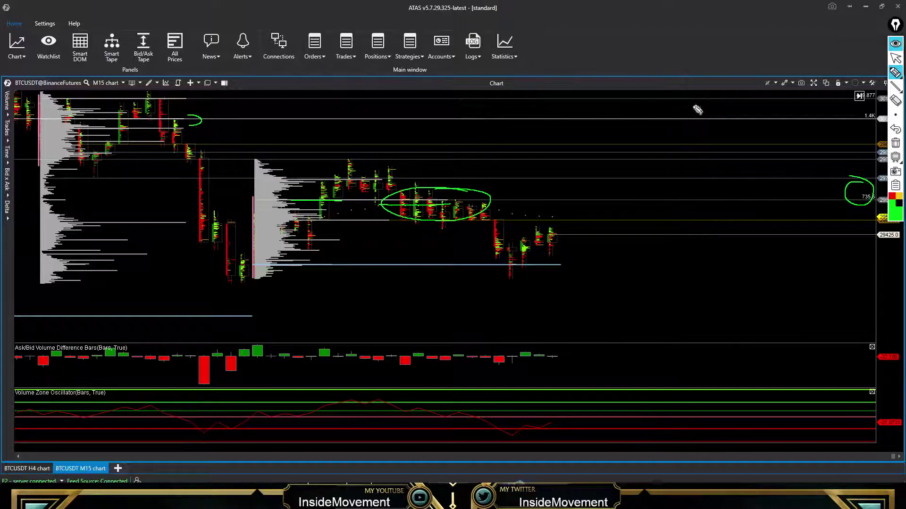
pyautogui.moveTo(868, 106); pyautogui.dragTo(884, 127)
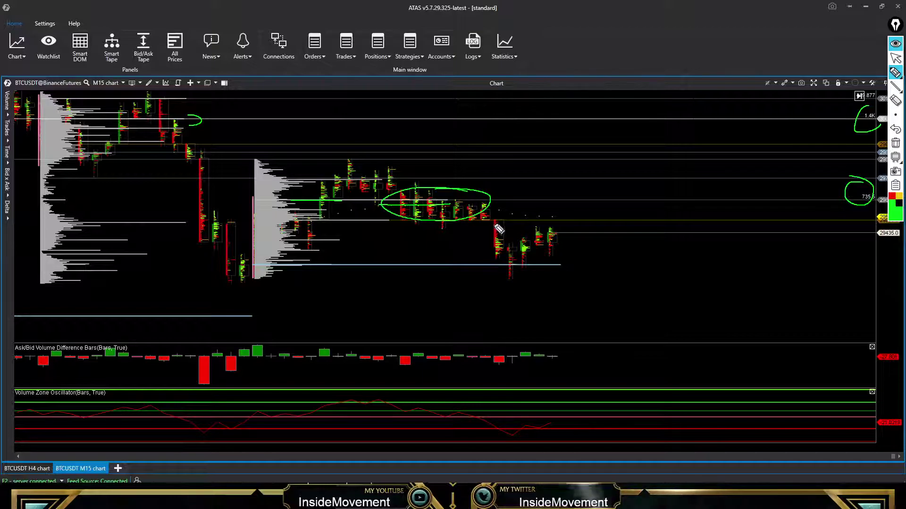
pyautogui.moveTo(317, 216); pyautogui.dragTo(358, 172)
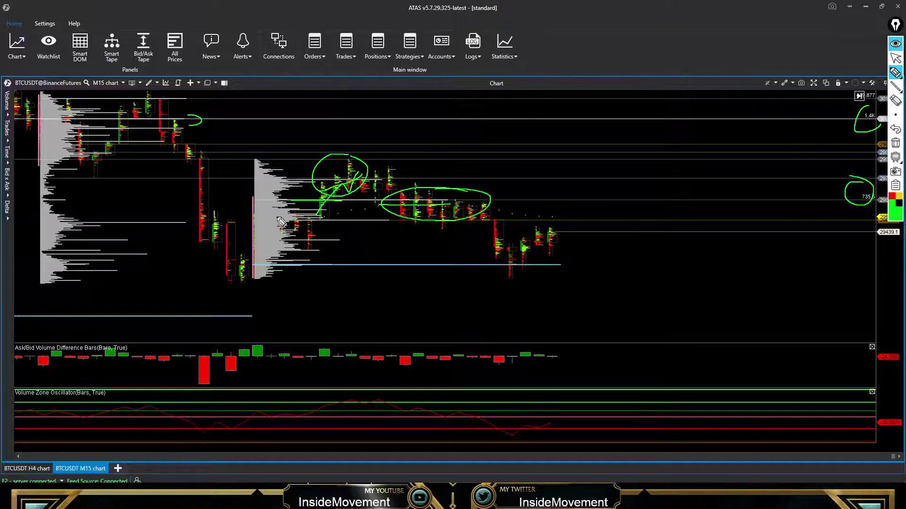
# - Trace the price swings down to the recent low and back up, underline the earlier matching low, and clear all pen markings
pyautogui.moveTo(320, 212)
pyautogui.mouseDown()
pyautogui.moveTo(407, 182)
pyautogui.moveTo(432, 202)
pyautogui.moveTo(426, 233)
pyautogui.moveTo(488, 214)
pyautogui.moveTo(503, 249)
pyautogui.moveTo(493, 257)
pyautogui.moveTo(518, 255)
pyautogui.moveTo(516, 282)
pyautogui.mouseUp()
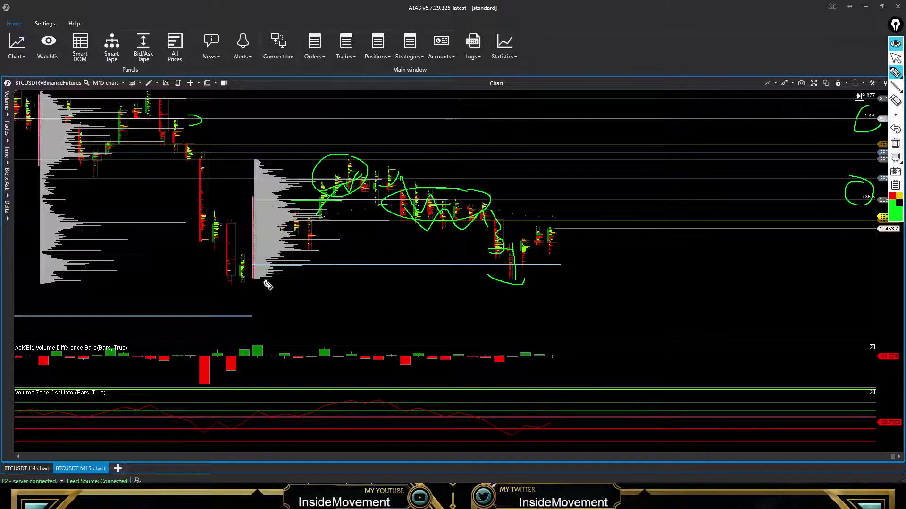
pyautogui.moveTo(226, 290); pyautogui.dragTo(257, 287)
pyautogui.moveTo(504, 286)
pyautogui.mouseDown()
pyautogui.moveTo(538, 259)
pyautogui.moveTo(530, 251)
pyautogui.moveTo(553, 222)
pyautogui.mouseUp()
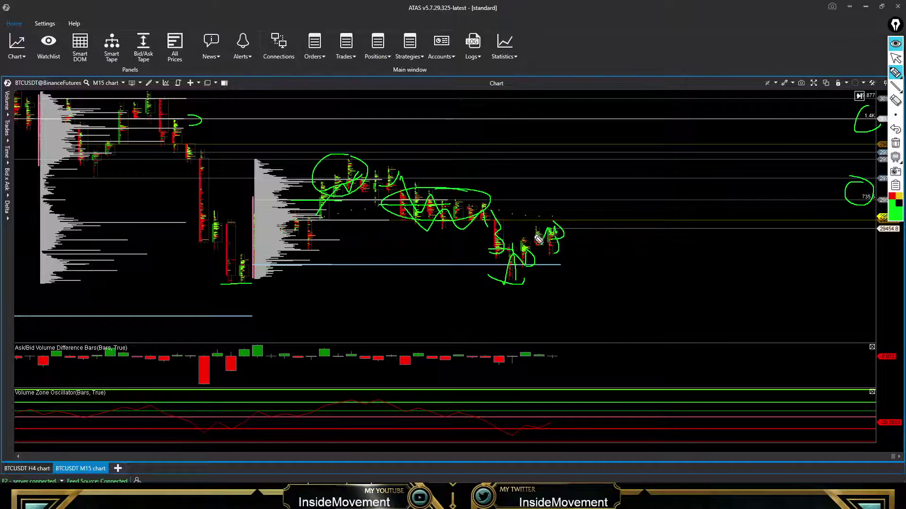
pyautogui.click(895, 144)
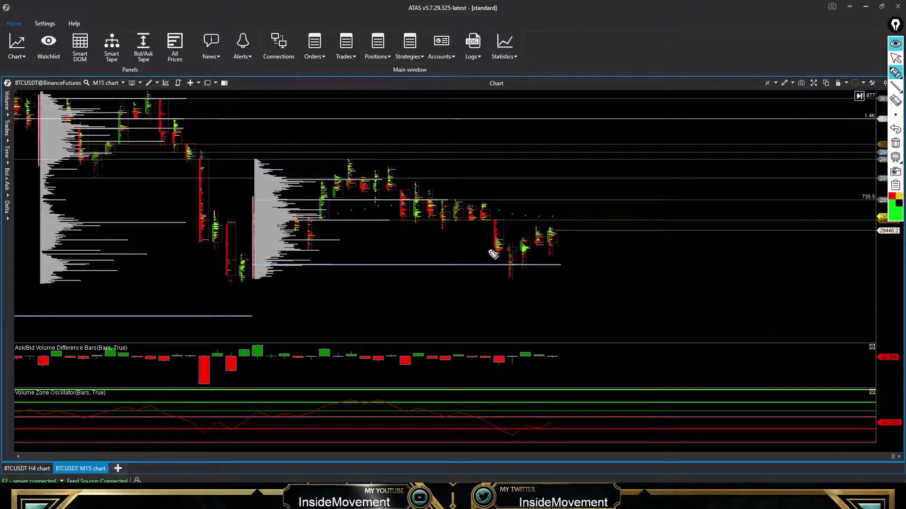
# - Draw three levels around the recent candles, sketch a rise to the upper level followed by a drop below the blue line, and clear the markings
pyautogui.moveTo(489, 249); pyautogui.dragTo(609, 249)
pyautogui.moveTo(498, 237); pyautogui.dragTo(590, 234)
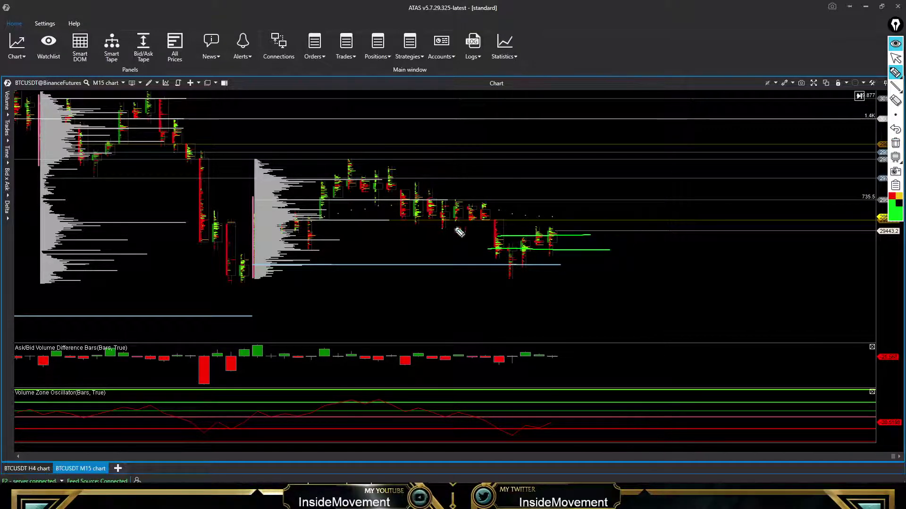
pyautogui.moveTo(399, 217); pyautogui.dragTo(550, 221)
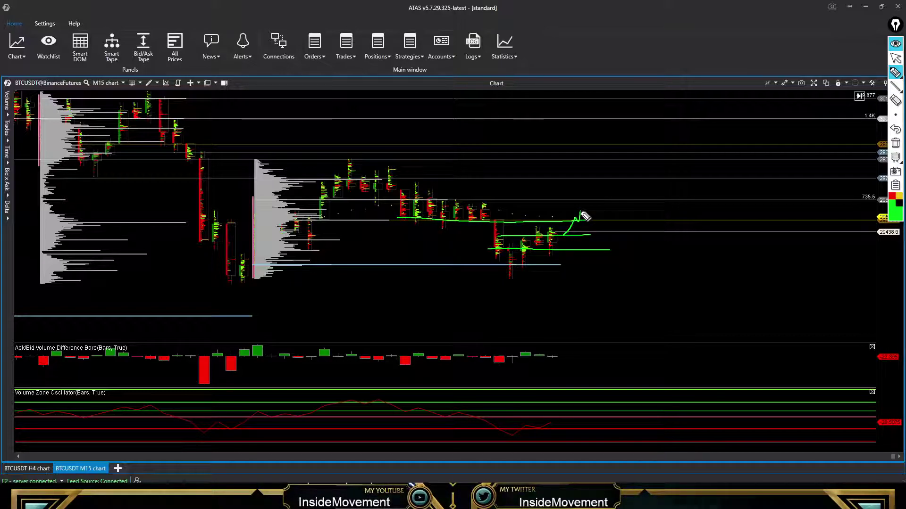
pyautogui.moveTo(585, 217); pyautogui.dragTo(589, 225)
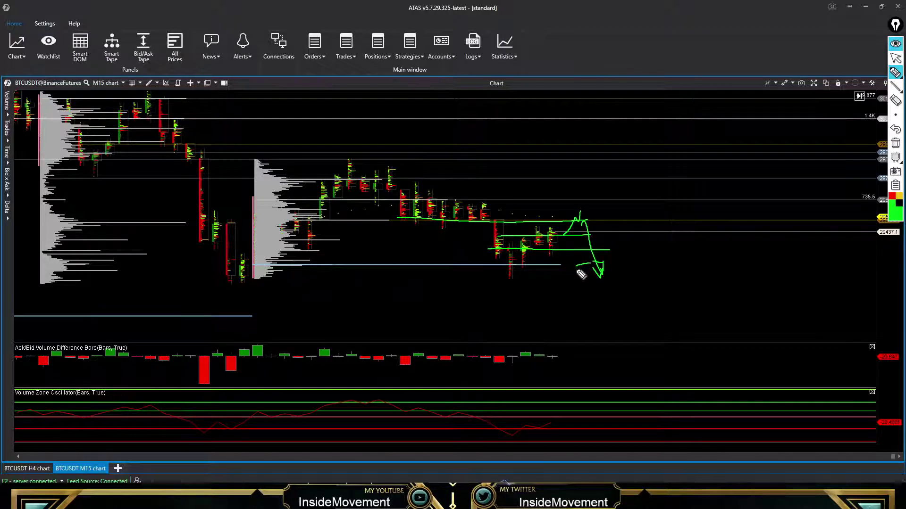
pyautogui.moveTo(623, 275); pyautogui.dragTo(517, 287)
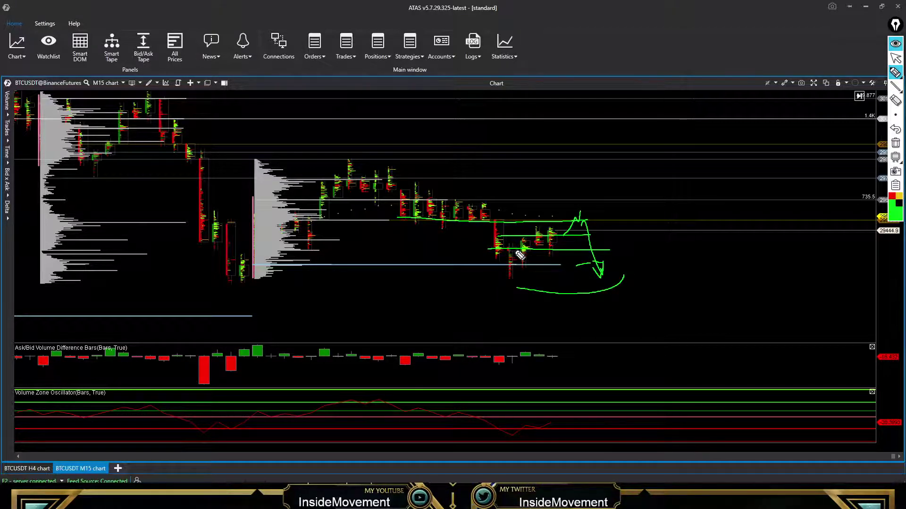
pyautogui.moveTo(556, 245); pyautogui.dragTo(525, 282)
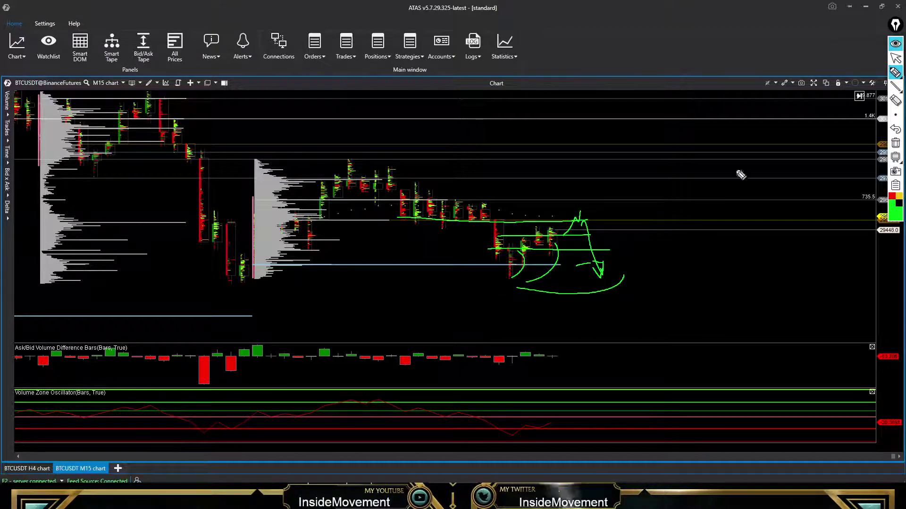
pyautogui.click(895, 143)
# - Underline the rising Volume Zone Oscillator and matching higher price lows, sketch a breakout and retest above the cluster support, and clear the markings
pyautogui.click(895, 58)
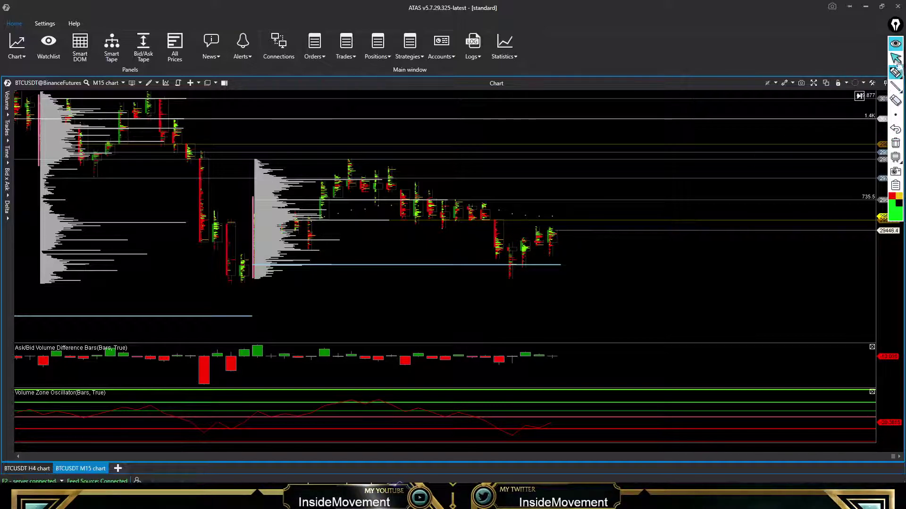
pyautogui.moveTo(467, 254); pyautogui.dragTo(498, 254)
pyautogui.moveTo(626, 285); pyautogui.dragTo(597, 282)
pyautogui.moveTo(898, 76)
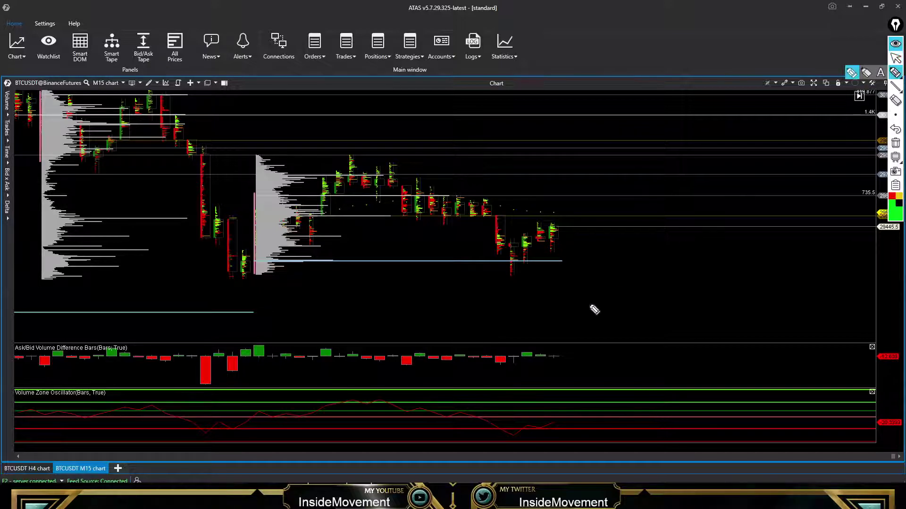
pyautogui.moveTo(515, 437); pyautogui.dragTo(551, 429)
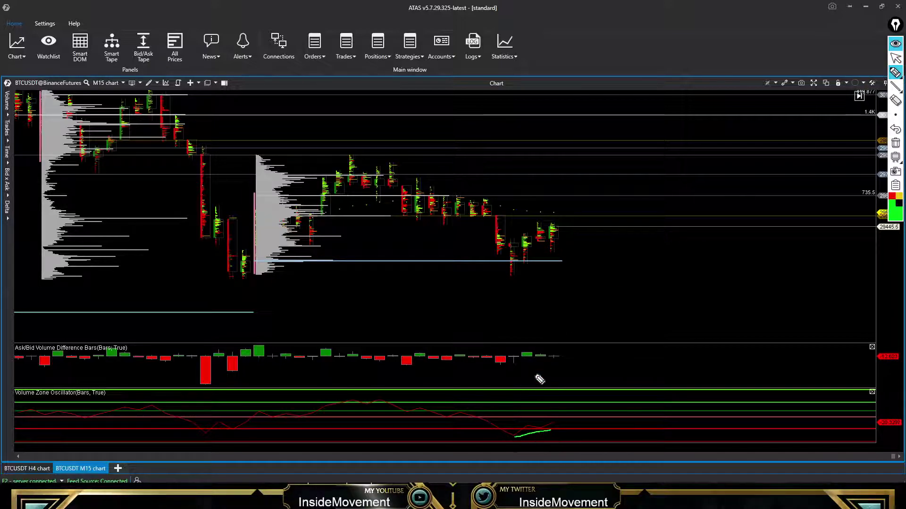
pyautogui.moveTo(498, 288)
pyautogui.mouseDown()
pyautogui.moveTo(570, 249)
pyautogui.moveTo(561, 211)
pyautogui.mouseUp()
pyautogui.moveTo(413, 210)
pyautogui.mouseDown()
pyautogui.moveTo(593, 207)
pyautogui.moveTo(582, 185)
pyautogui.moveTo(595, 187)
pyautogui.mouseUp()
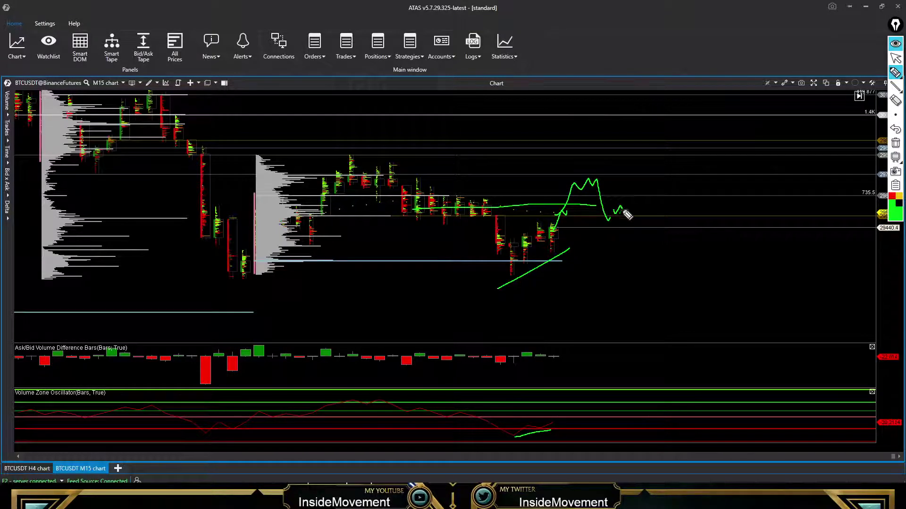
pyautogui.click(896, 143)
# - Switch to the BTCUSDT H4 chart, outline the volume profiles of the last two candles in green pen, and clear the markings
pyautogui.click(896, 57)
pyautogui.scroll(3, 762, 295)
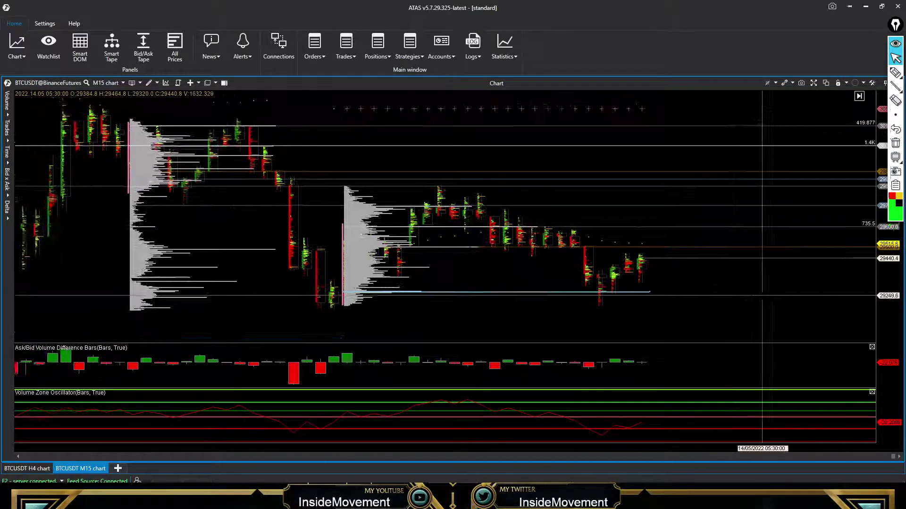
pyautogui.click(27, 469)
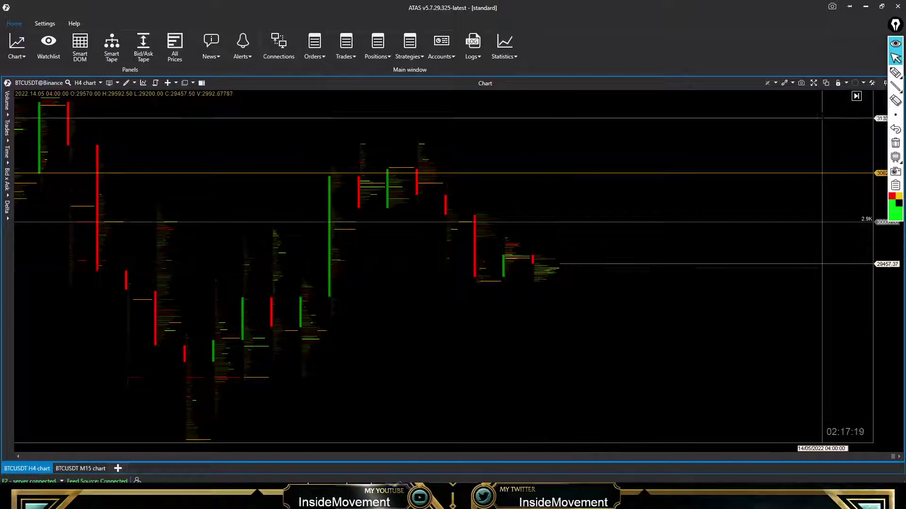
pyautogui.click(896, 72)
pyautogui.moveTo(541, 264); pyautogui.dragTo(544, 284)
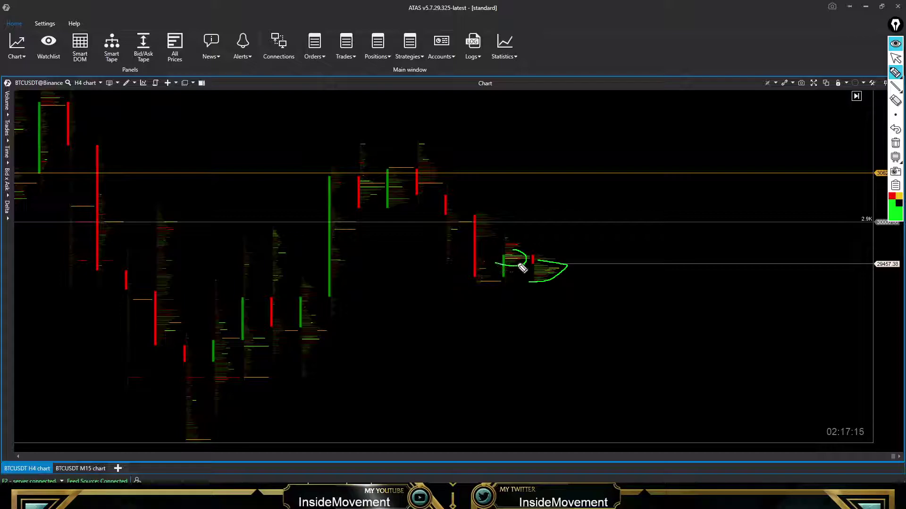
pyautogui.click(895, 143)
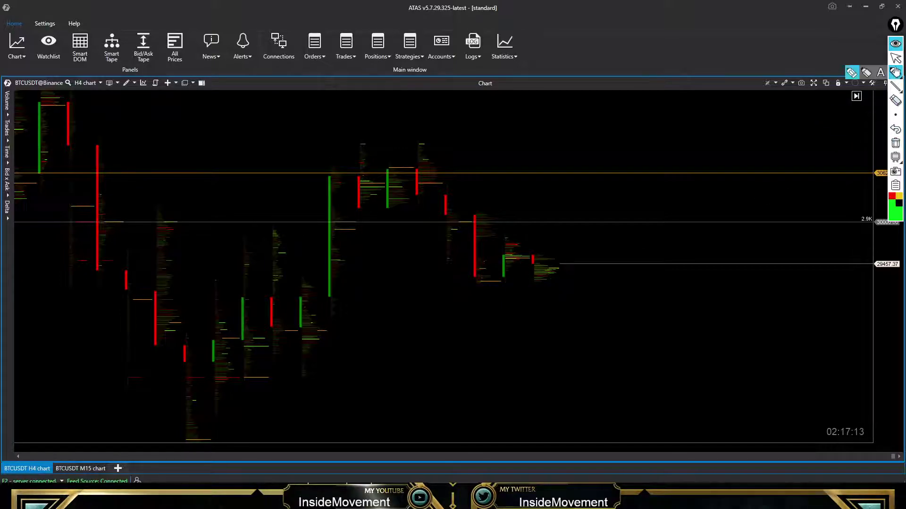
# - Switch to Bookmap to check the BTCUSDT liquidity heatmap, and return to the ATAS H4 chart
pyautogui.click(895, 58)
pyautogui.click(509, 498)
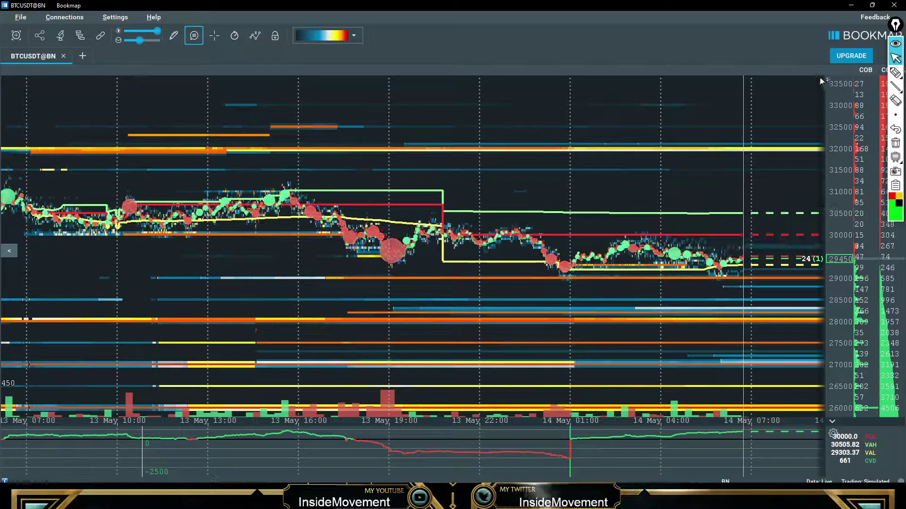
pyautogui.click(852, 5)
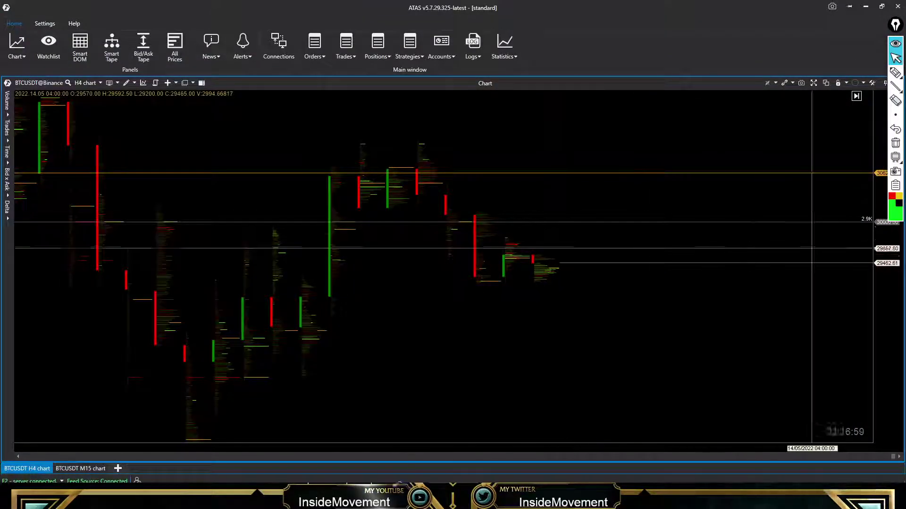
# - Compress the H4 chart's price scale, and review the recent candles and volume profiles on the BTCUSDT M15 chart
pyautogui.moveTo(887, 257); pyautogui.dragTo(886, 287)
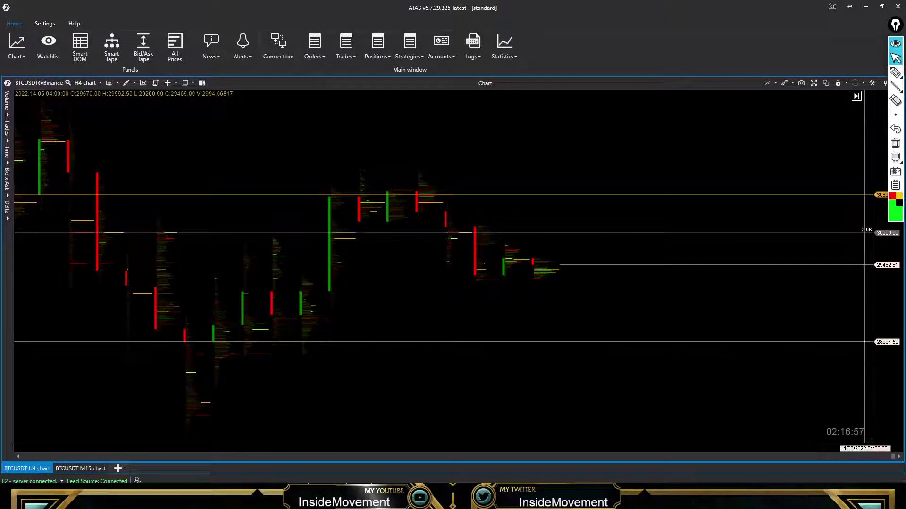
pyautogui.click(76, 469)
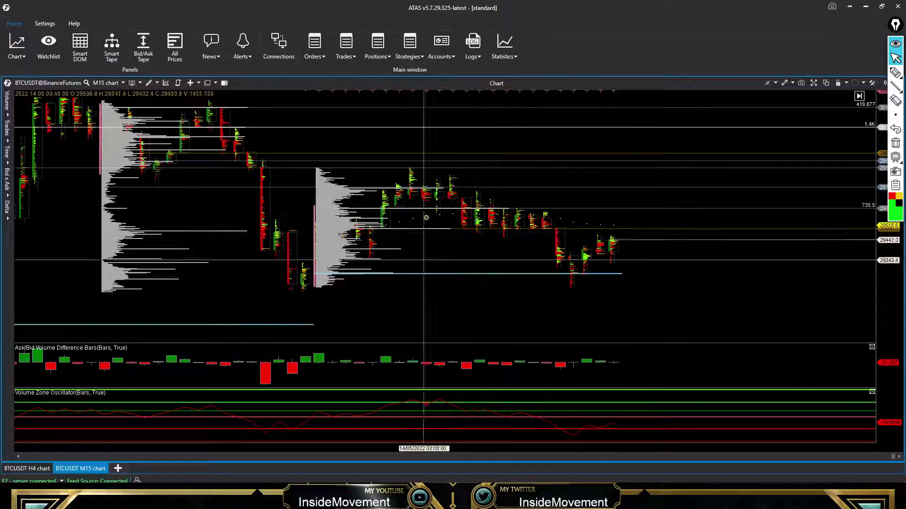
pyautogui.moveTo(369, 323); pyautogui.dragTo(463, 320)
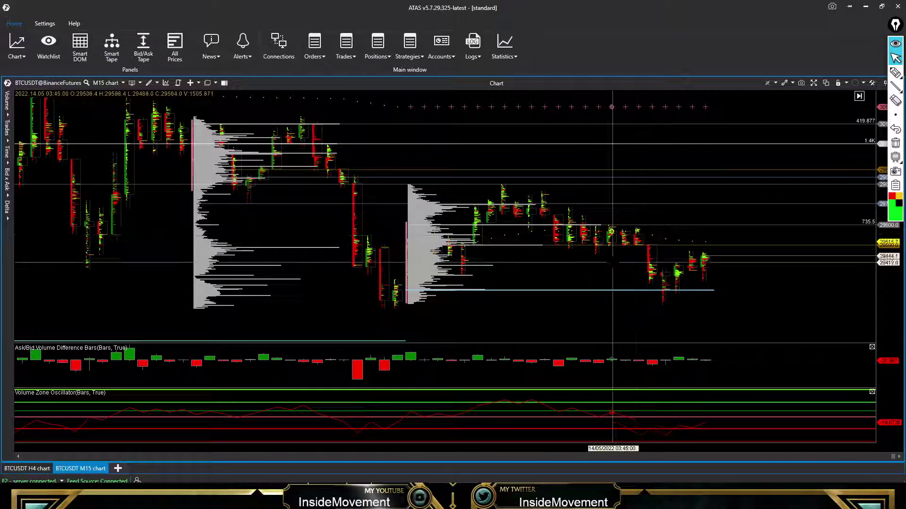
pyautogui.moveTo(612, 262); pyautogui.dragTo(591, 244)
pyautogui.scroll(-3, 704, 313)
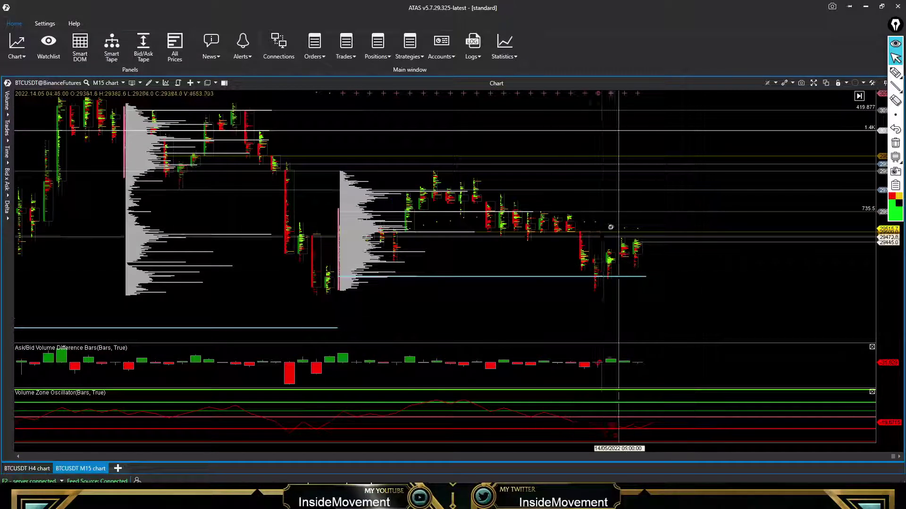
# - Switch to TrendSpider and review the 1-hour charts of LUNAUSDT, HNTUSDT and DOTUSDT from the watchlist
pyautogui.click(866, 7)
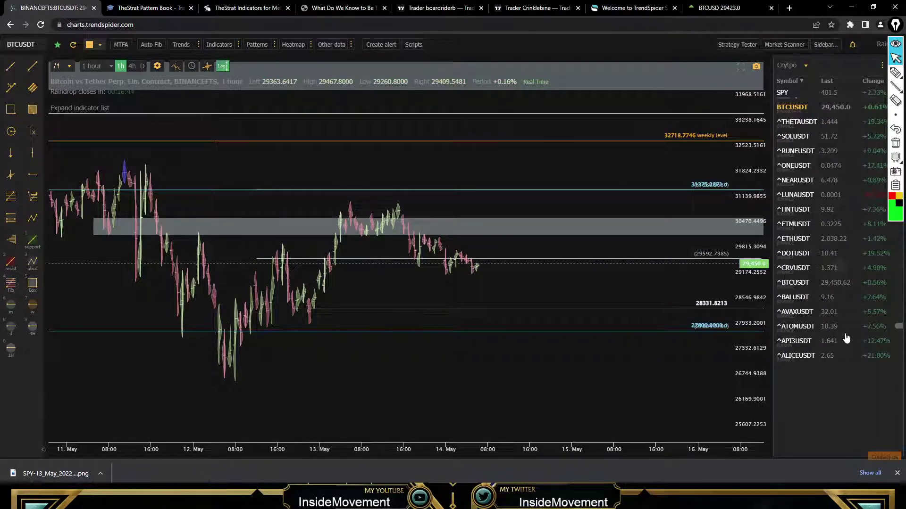
pyautogui.click(809, 196)
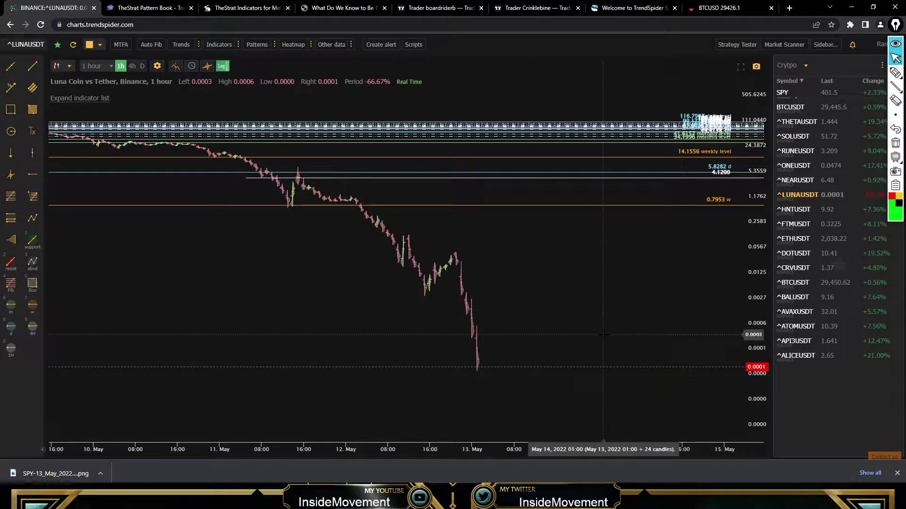
pyautogui.click(815, 213)
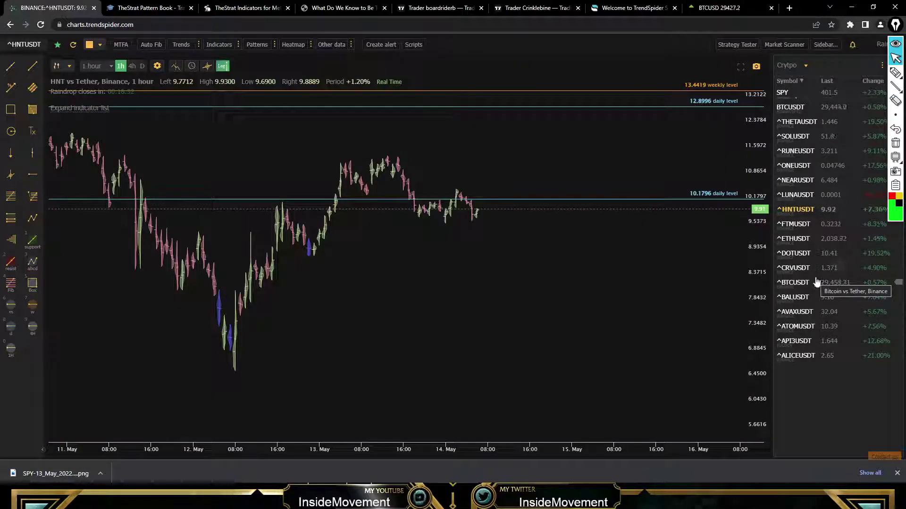
pyautogui.click(801, 255)
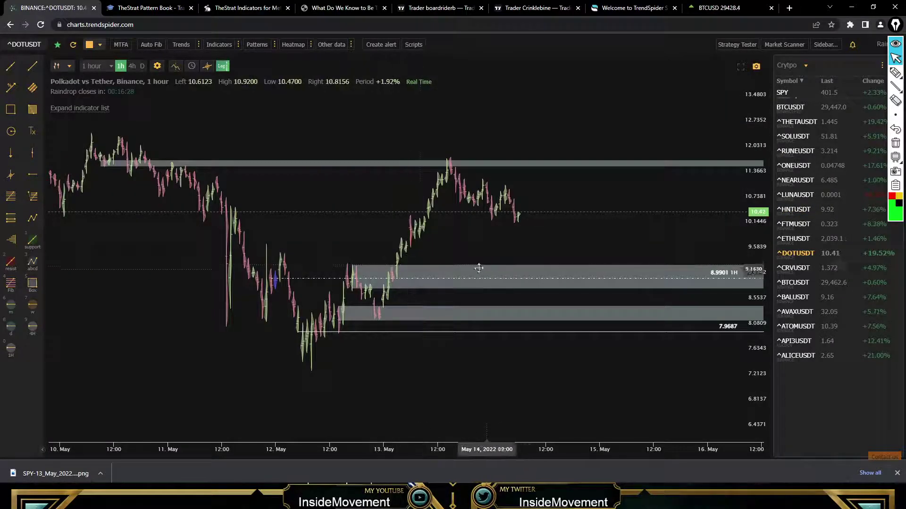
pyautogui.moveTo(269, 182); pyautogui.dragTo(349, 187)
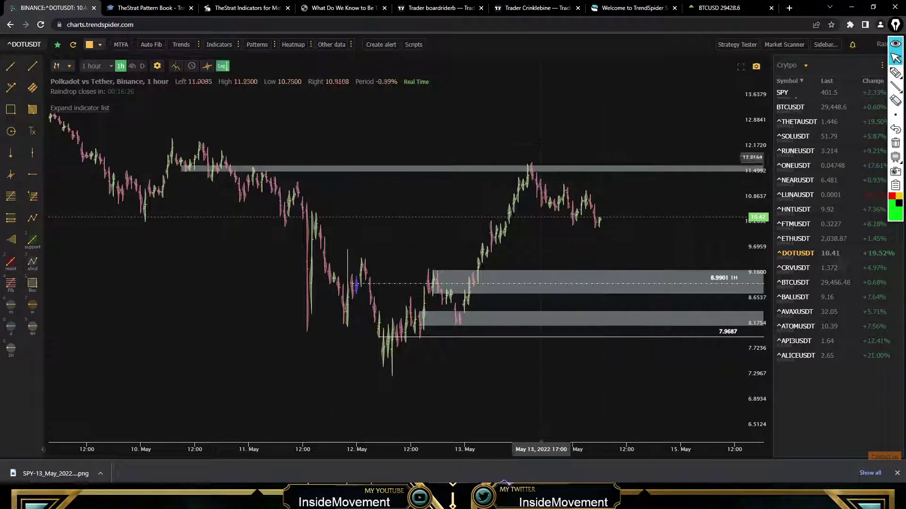
pyautogui.moveTo(541, 157); pyautogui.dragTo(474, 158)
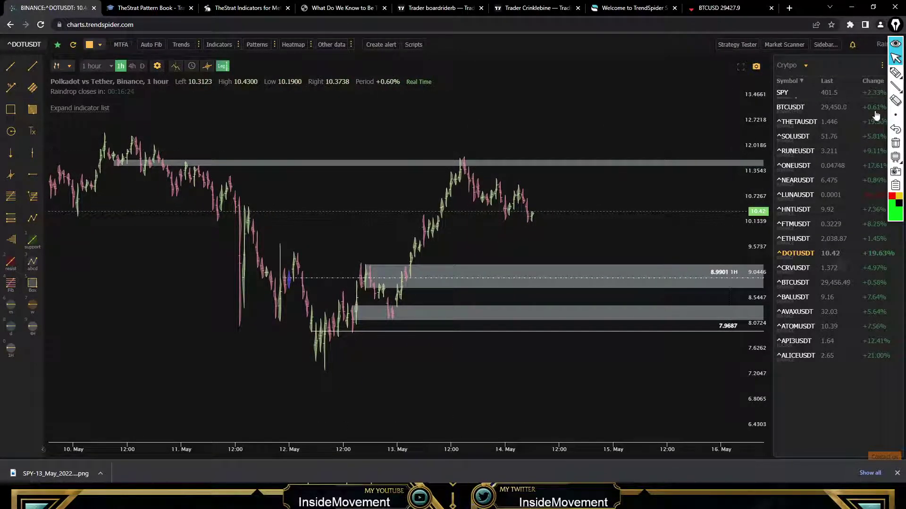
# - Circle the DOTUSDT high at the grey zone, trace the lower highs and lows with nearby levels in green pen, and clear the markings
pyautogui.click(895, 76)
pyautogui.moveTo(474, 150)
pyautogui.mouseDown()
pyautogui.moveTo(471, 173)
pyautogui.moveTo(486, 204)
pyautogui.mouseUp()
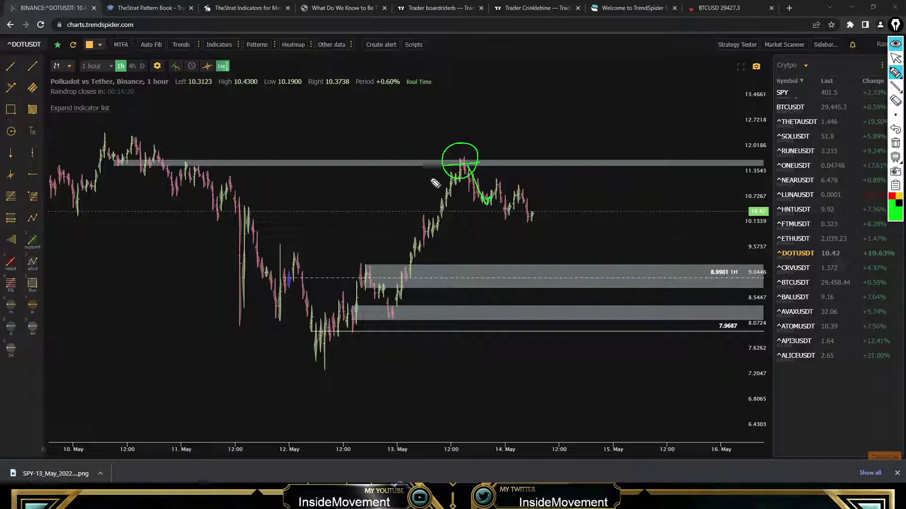
pyautogui.moveTo(430, 180); pyautogui.dragTo(496, 180)
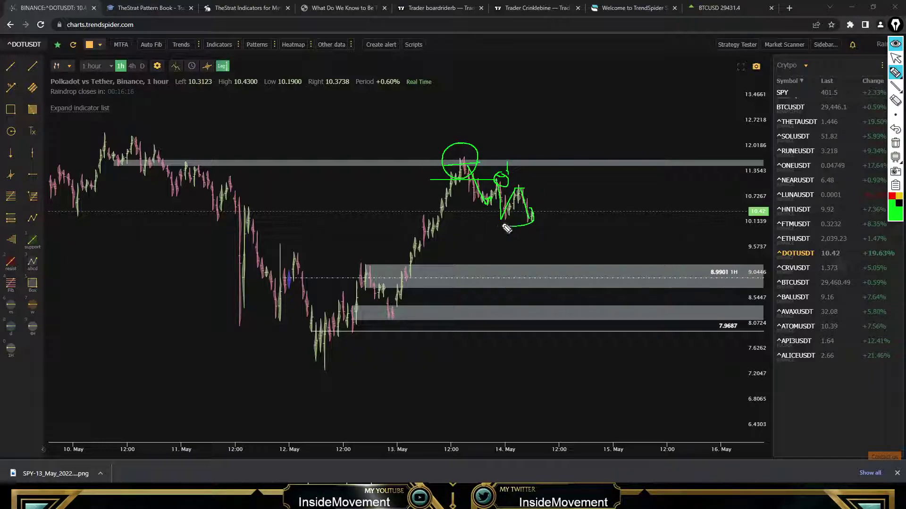
pyautogui.moveTo(404, 232); pyautogui.dragTo(478, 232)
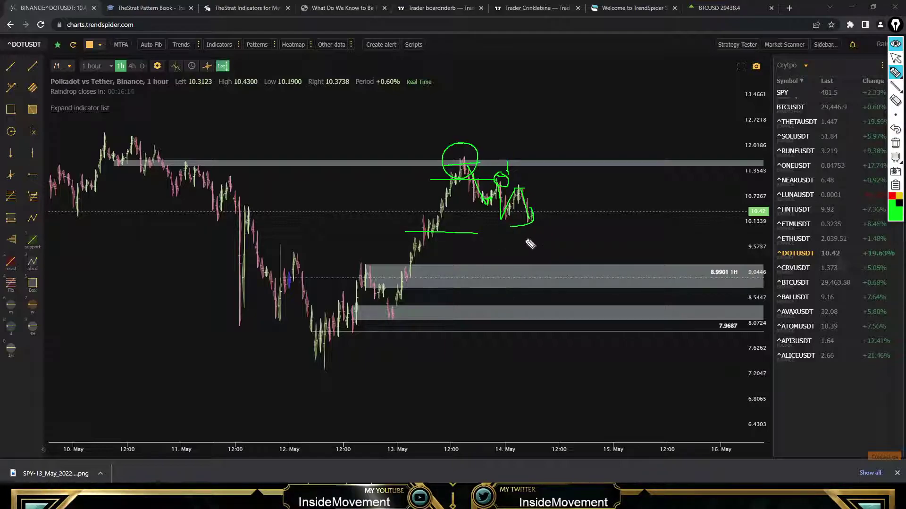
pyautogui.click(894, 143)
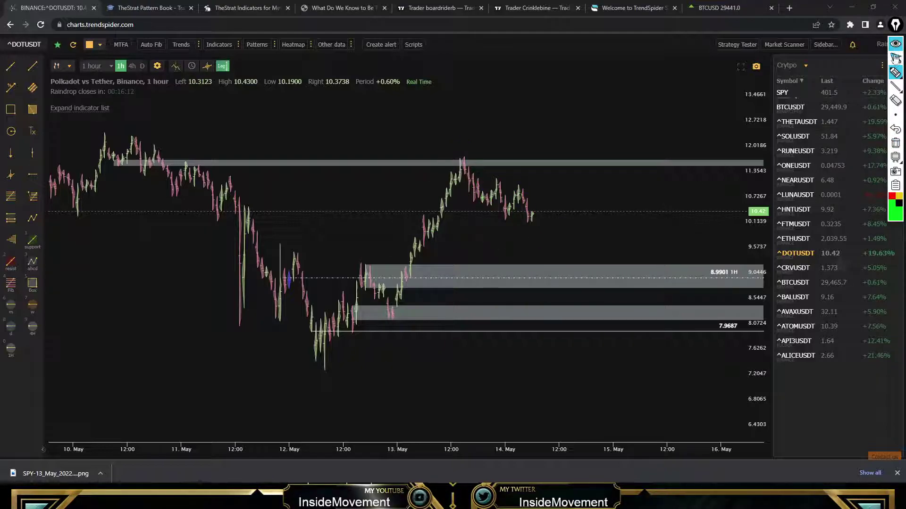
# - Draw a horizontal level at about 10.2018 under the recent DOTUSDT lows, and change the chart type to candlesticks
pyautogui.click(33, 174)
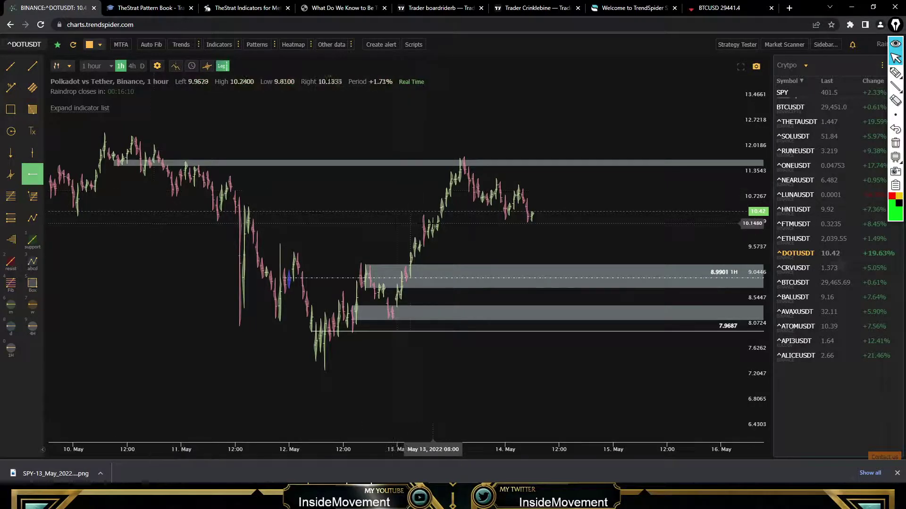
pyautogui.click(419, 220)
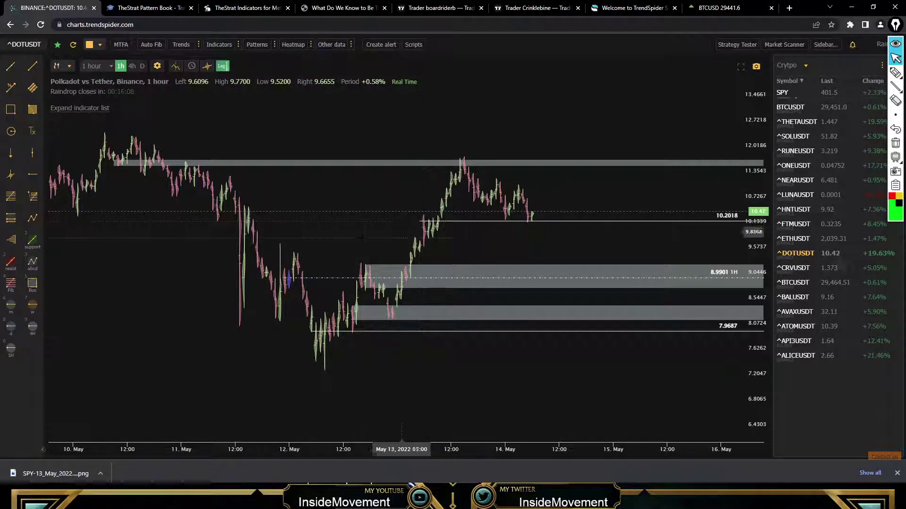
pyautogui.click(57, 66)
pyautogui.click(100, 123)
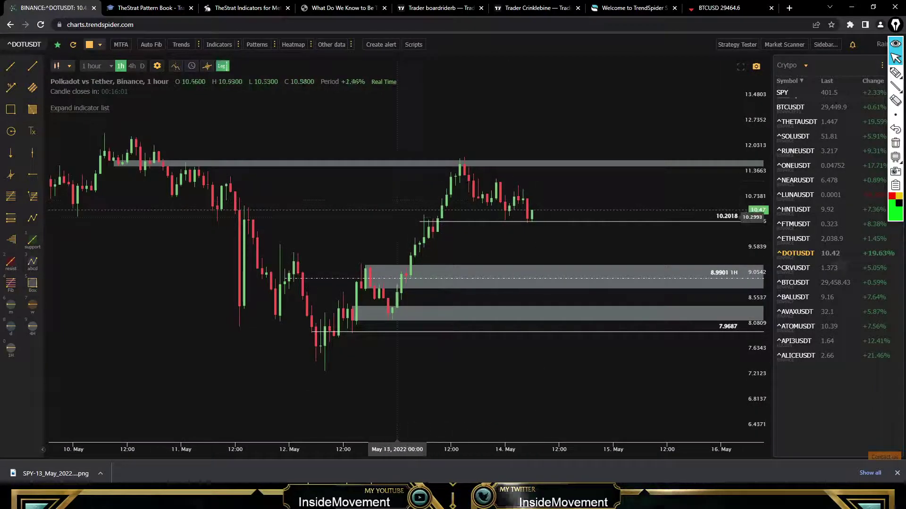
# - Draw a thin grey support zone around the 10.2018 level, starting at the candles of about 08:00 on 13 May
pyautogui.click(33, 109)
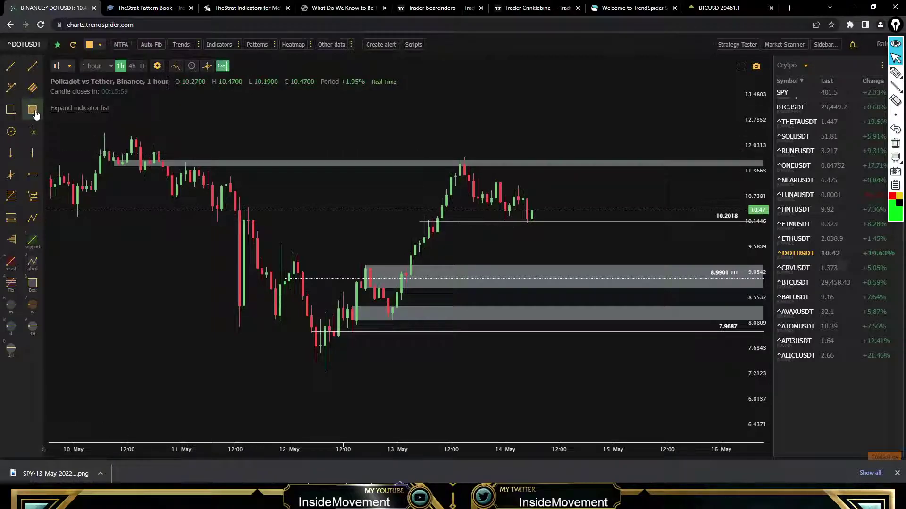
pyautogui.moveTo(435, 224); pyautogui.dragTo(434, 227)
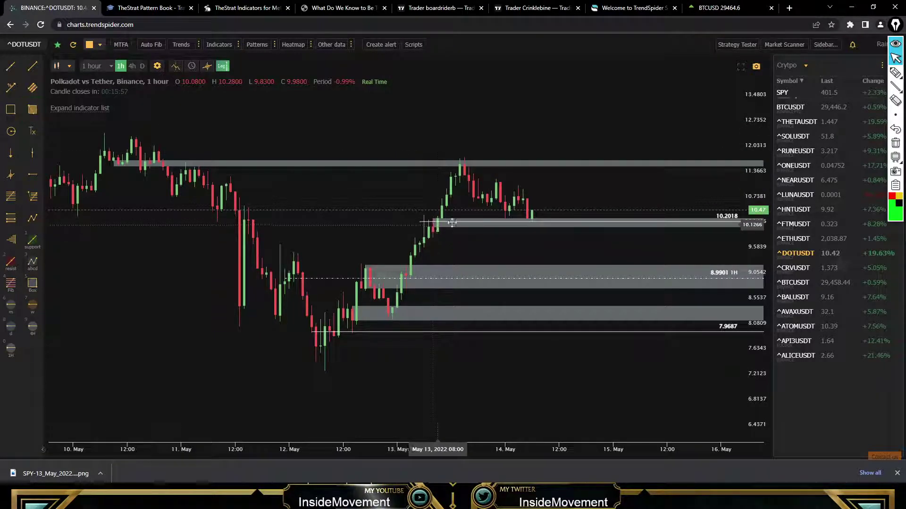
pyautogui.moveTo(590, 210); pyautogui.dragTo(549, 209)
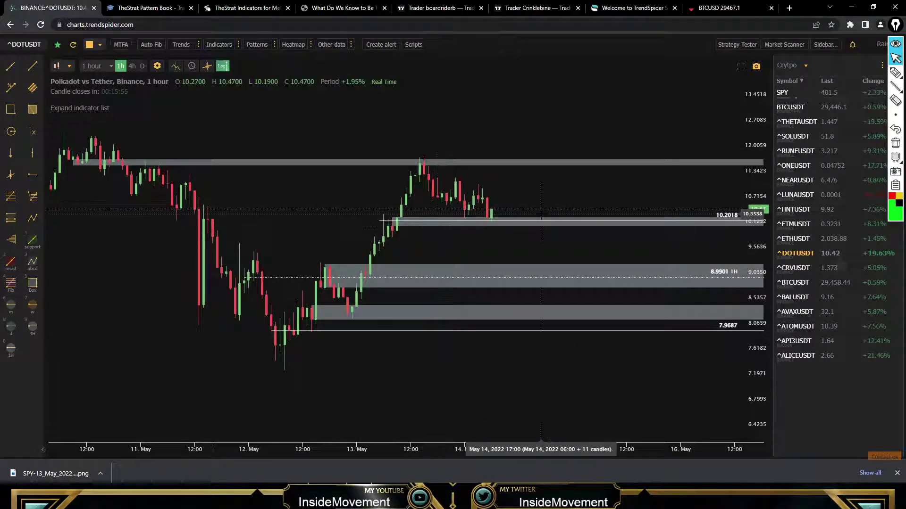
# - Sketch DOTUSDT price scenarios above the 10.2018 zone, circle the 13 May high and trace the earlier rally in green pen, and clear the markings
pyautogui.click(895, 76)
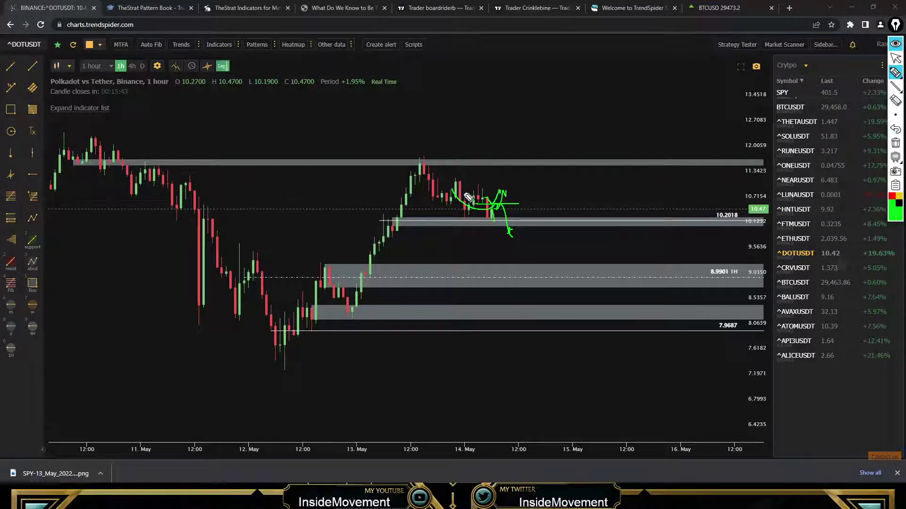
pyautogui.moveTo(506, 202)
pyautogui.mouseDown()
pyautogui.moveTo(522, 196)
pyautogui.moveTo(531, 210)
pyautogui.mouseUp()
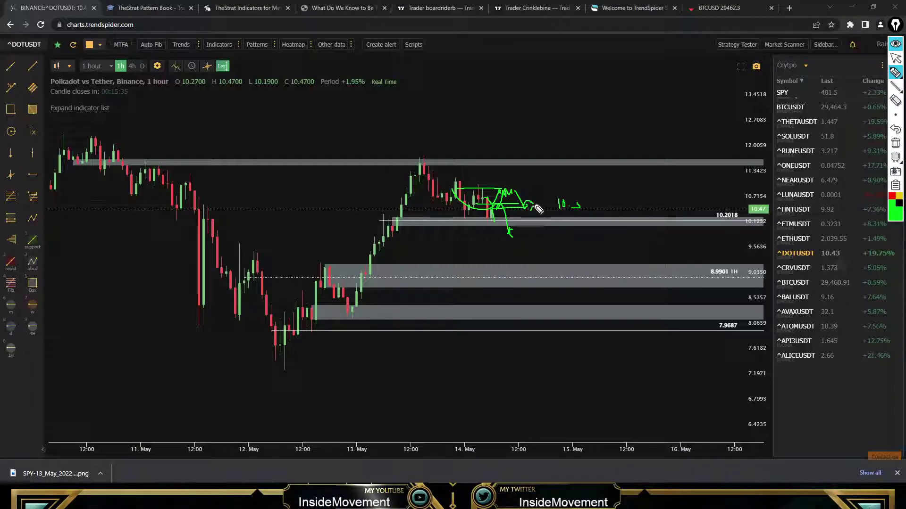
pyautogui.moveTo(590, 157); pyautogui.dragTo(598, 163)
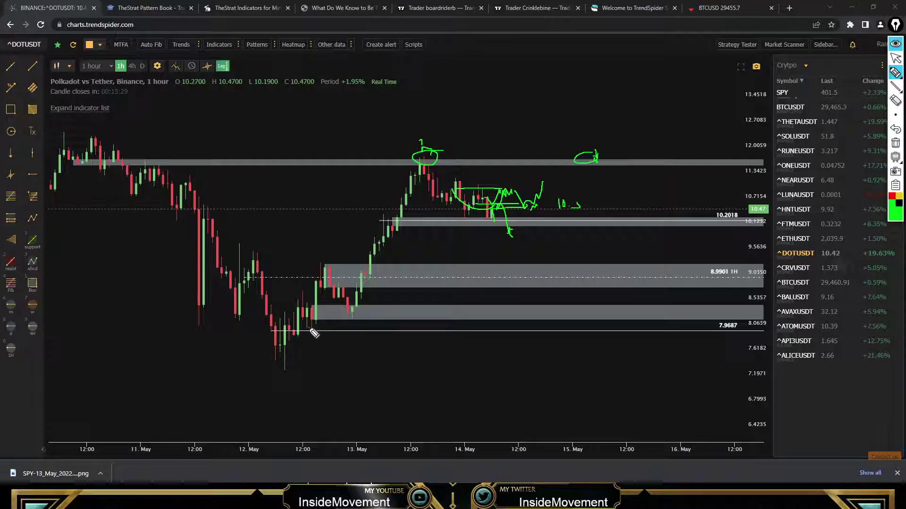
pyautogui.moveTo(377, 195); pyautogui.dragTo(383, 191)
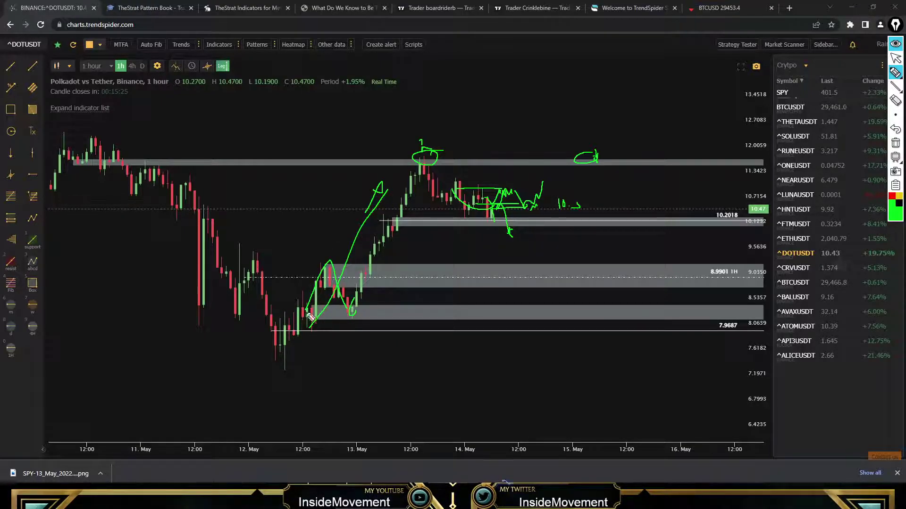
pyautogui.click(895, 143)
# - Change the DOTUSDT chart to the 4-hour time frame and set the chart type to Raindrop
pyautogui.scroll(-2, 356, 132)
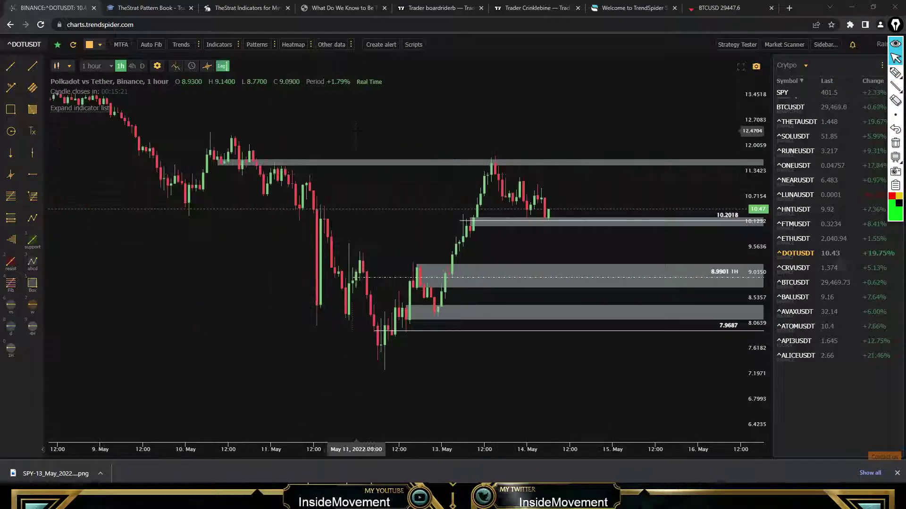
pyautogui.click(132, 66)
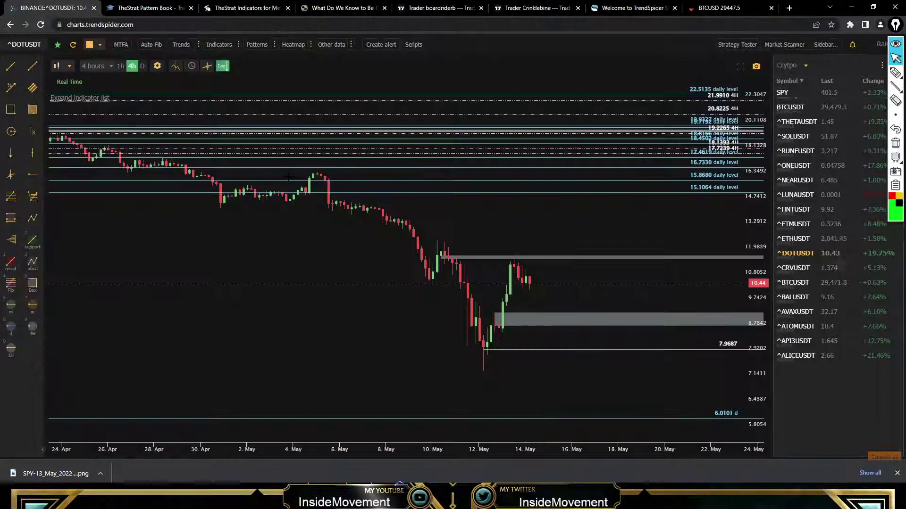
pyautogui.scroll(2, 289, 177)
pyautogui.scroll(2, 486, 276)
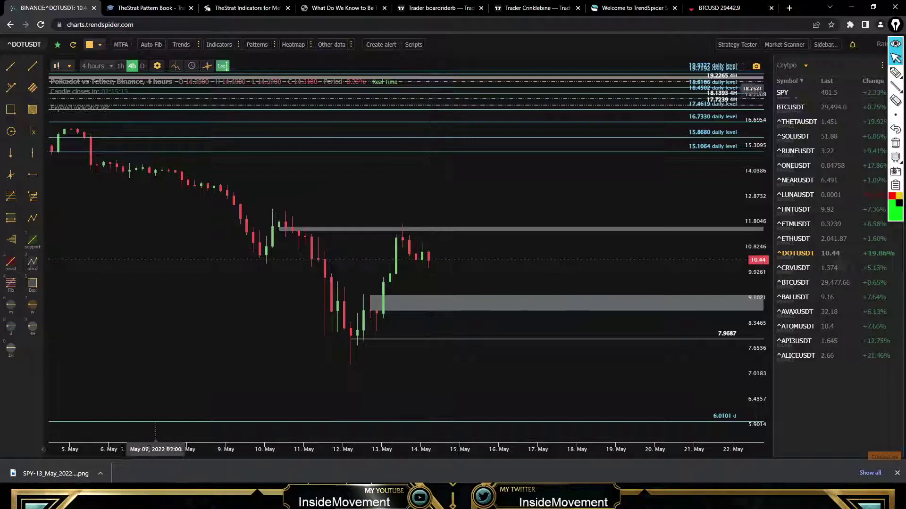
pyautogui.click(60, 67)
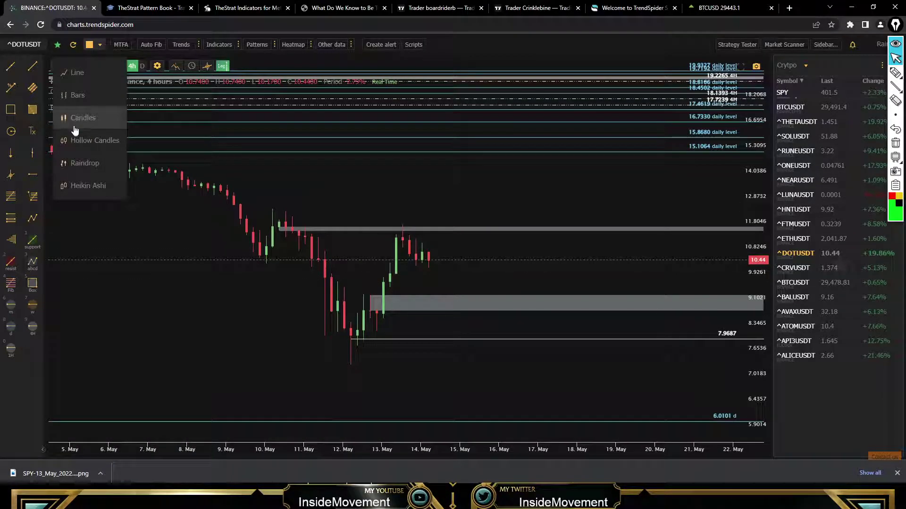
pyautogui.click(72, 163)
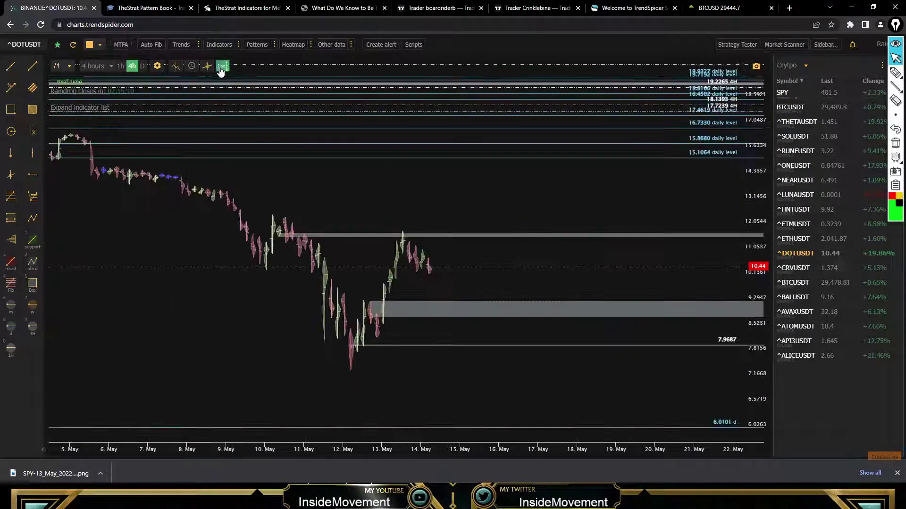
# - Turn off the logarithmic price scale and review the 4-hour DOTUSDT decline against the 4H and daily levels
pyautogui.scroll(-3, 412, 191)
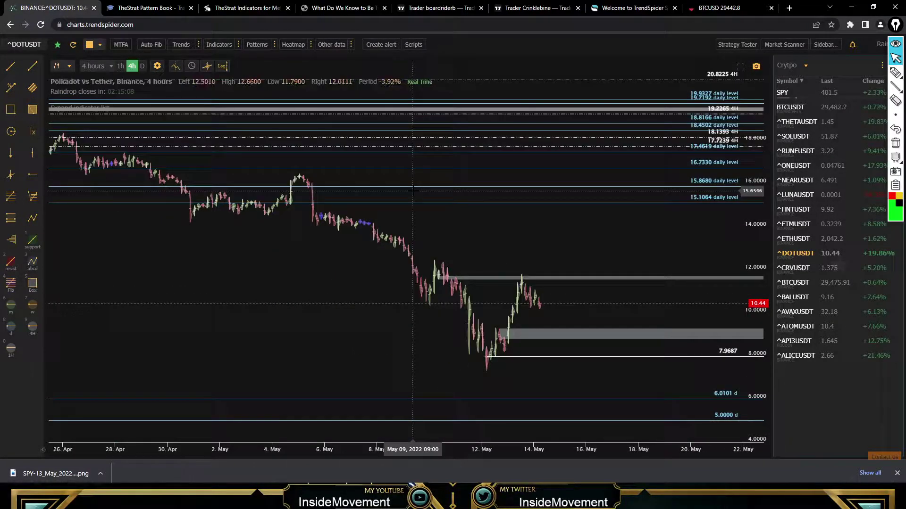
pyautogui.scroll(2, 412, 191)
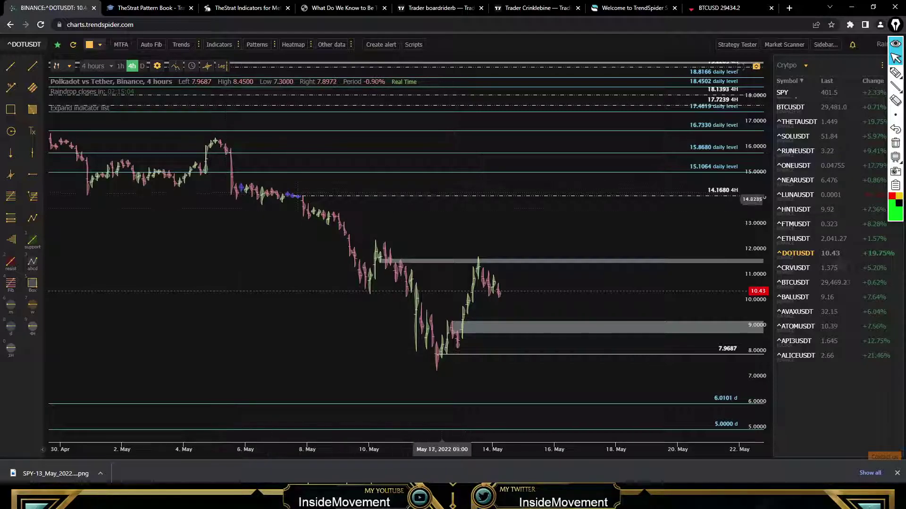
pyautogui.scroll(-3, 359, 212)
pyautogui.scroll(5, 371, 214)
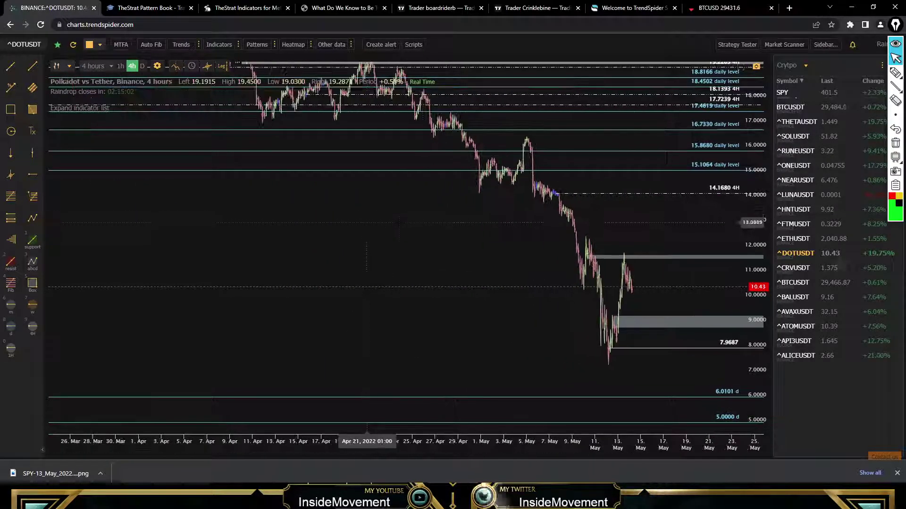
# - Review the 1-hour DOTUSDT raindrops and zones, and change the time frame to 15 minutes
pyautogui.click(120, 66)
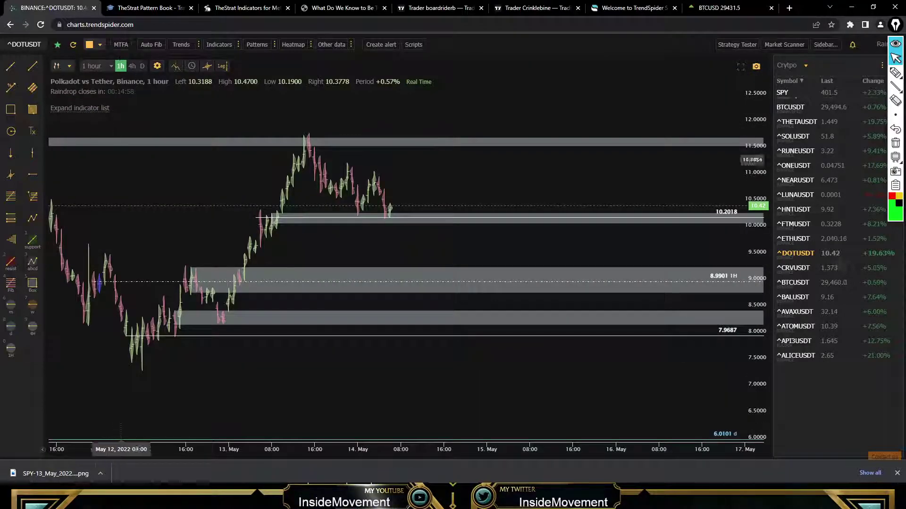
pyautogui.scroll(-1, 192, 205)
pyautogui.click(82, 67)
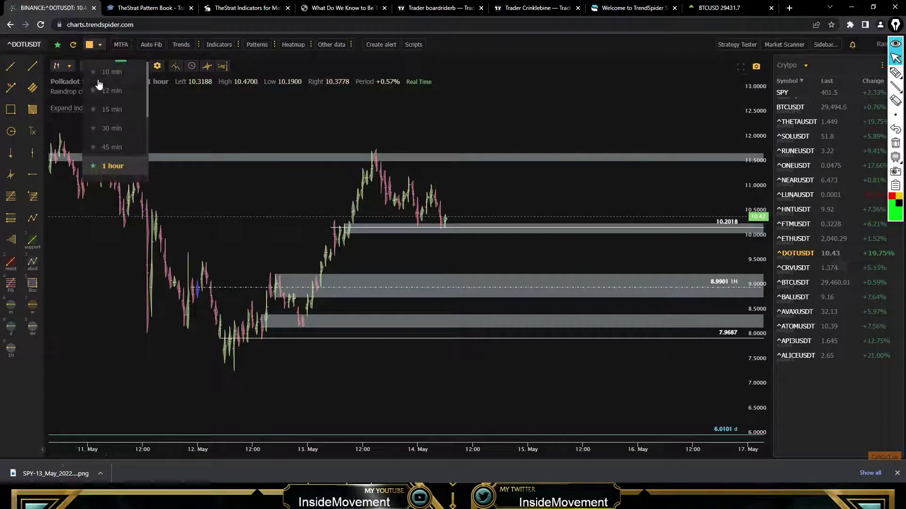
pyautogui.click(112, 126)
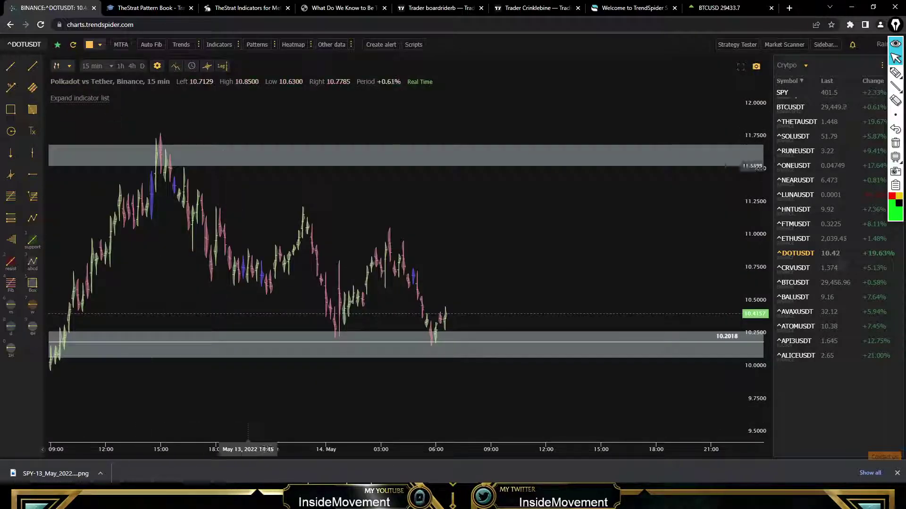
pyautogui.scroll(-1, 248, 166)
pyautogui.moveTo(522, 212); pyautogui.dragTo(457, 192)
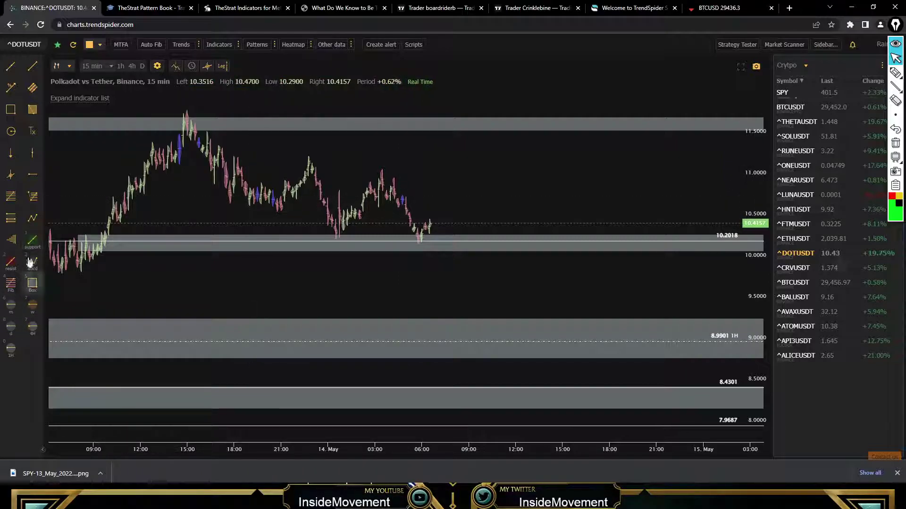
# - Draw a horizontal level at about 10.7188 through the blue raindrops of 13 May on the 15-minute chart
pyautogui.click(33, 174)
pyautogui.click(250, 198)
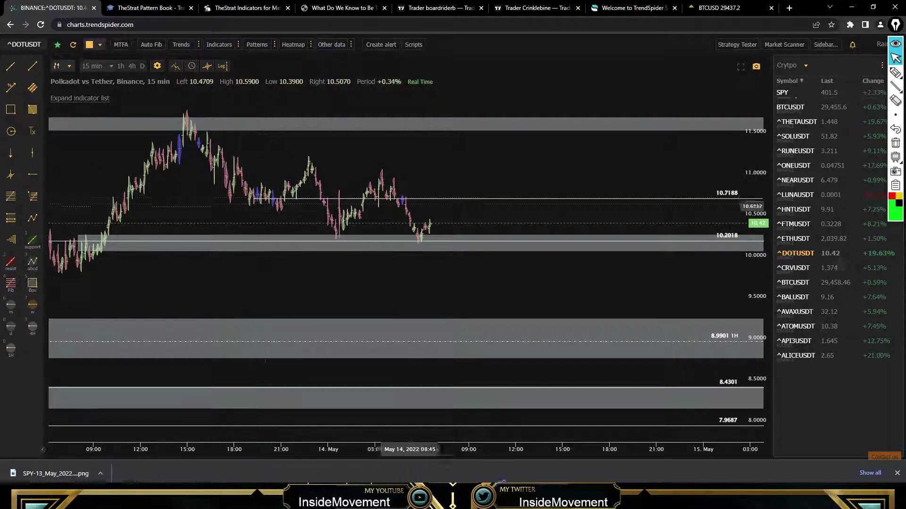
pyautogui.moveTo(494, 174); pyautogui.dragTo(486, 156)
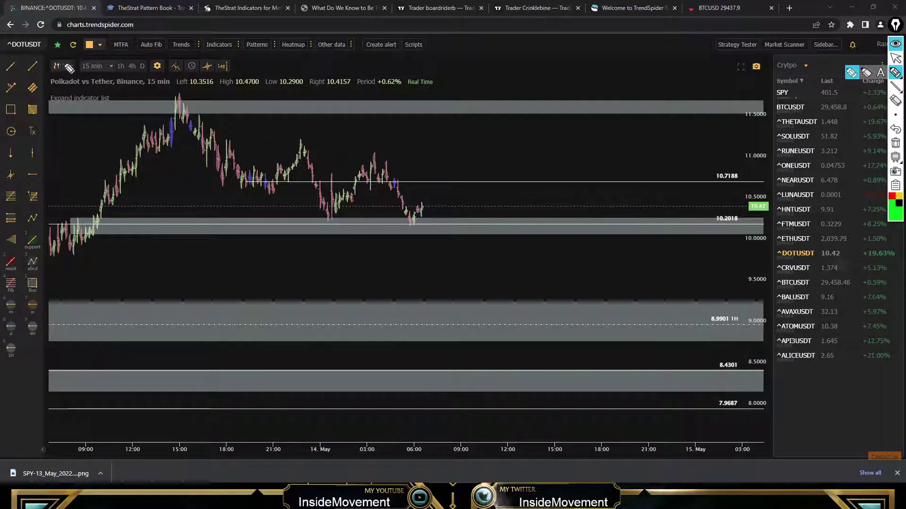
# - Change the DOTUSDT chart type back to Candles and set the time frame to 1 hour
pyautogui.click(894, 58)
pyautogui.click(65, 67)
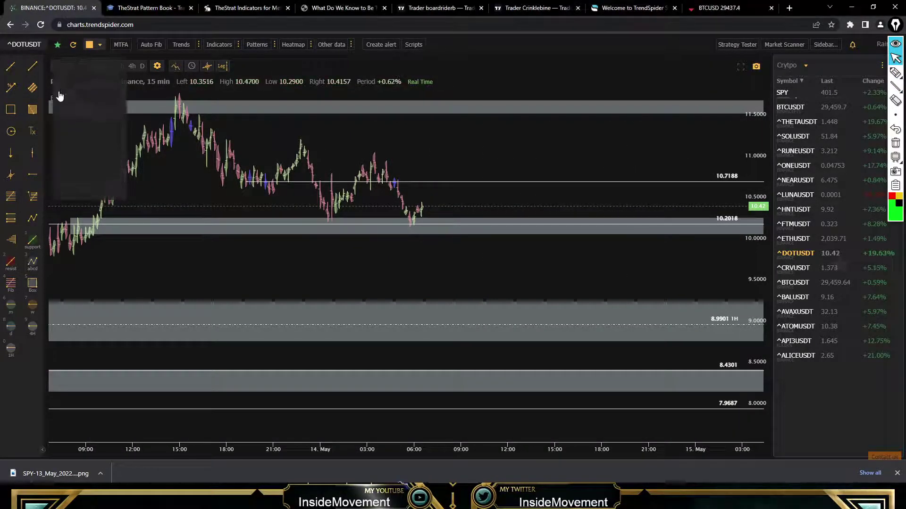
pyautogui.click(67, 119)
pyautogui.click(89, 67)
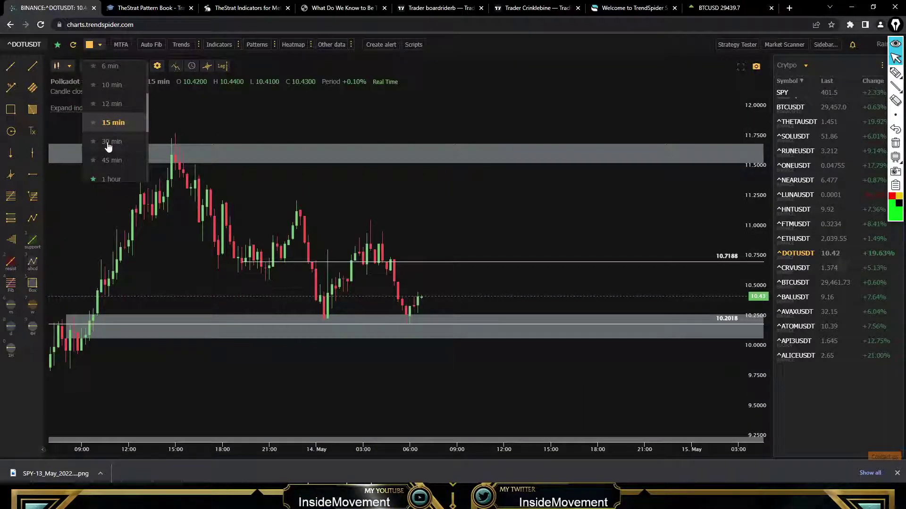
pyautogui.click(111, 180)
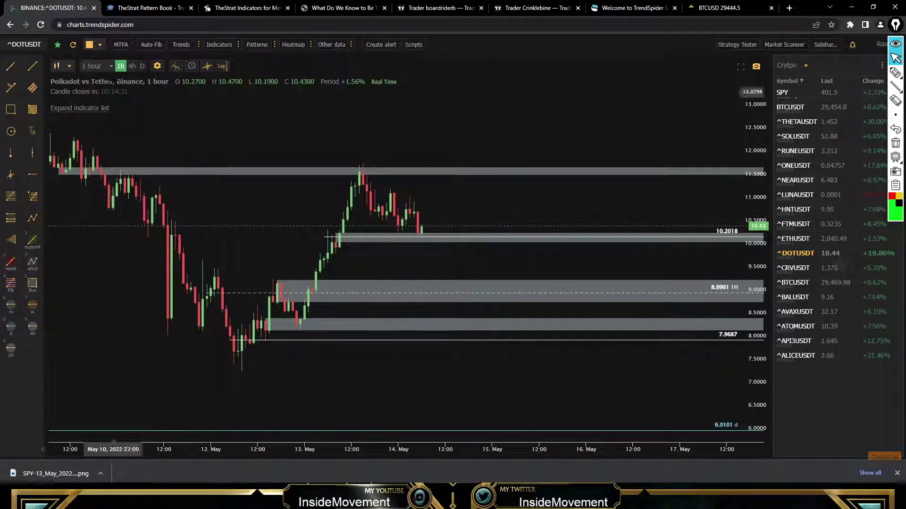
# - Return to the 15-minute chart and make the 10.7188 horizontal line visible on All Time Frames
pyautogui.click(94, 66)
pyautogui.click(112, 67)
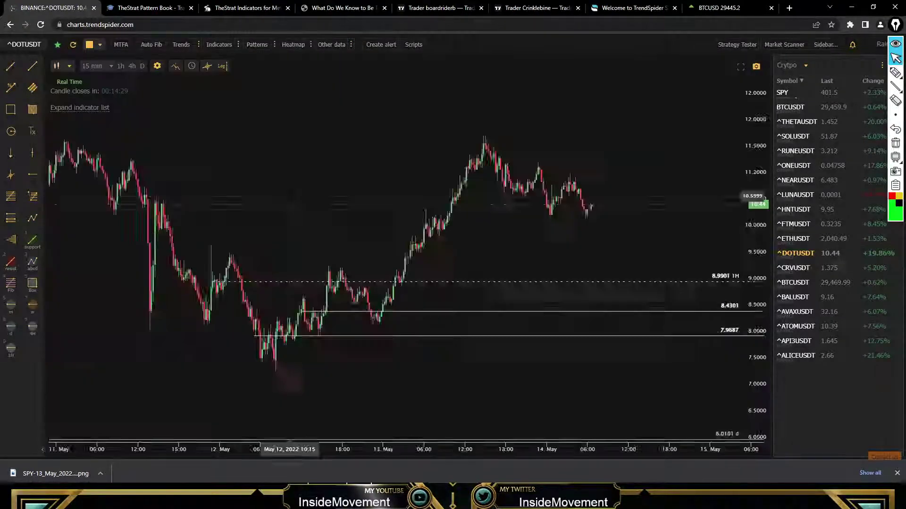
pyautogui.doubleClick(408, 261)
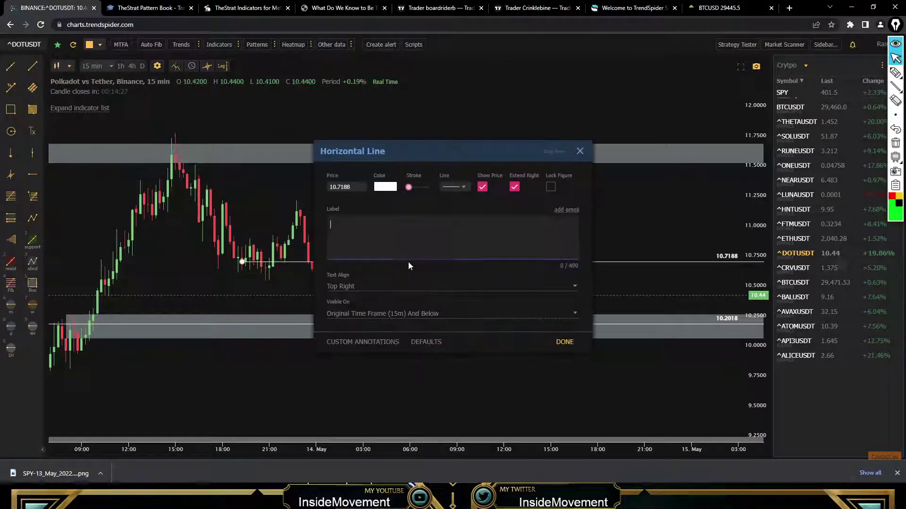
pyautogui.click(375, 310)
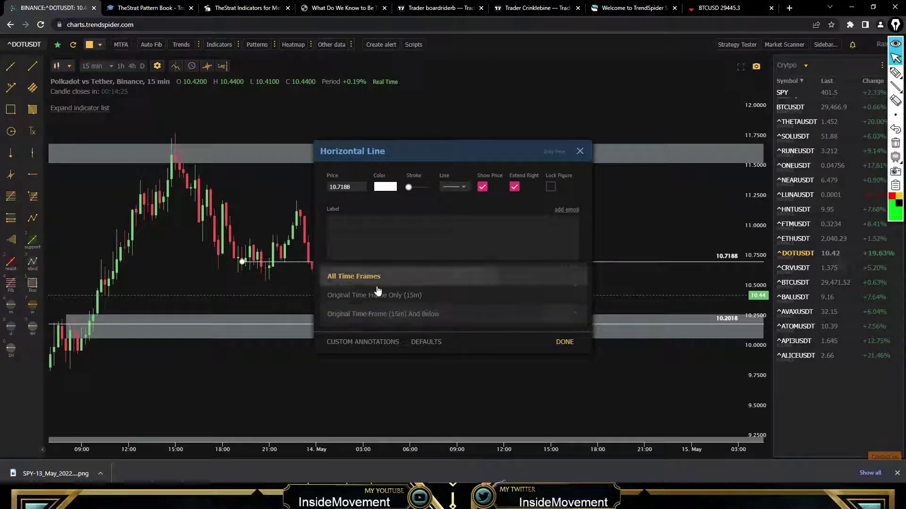
pyautogui.click(350, 277)
pyautogui.click(565, 342)
# - Switch to the 1-hour chart and sketch rejection and breakout-retest paths around the 10.7188 level in green pen
pyautogui.click(69, 70)
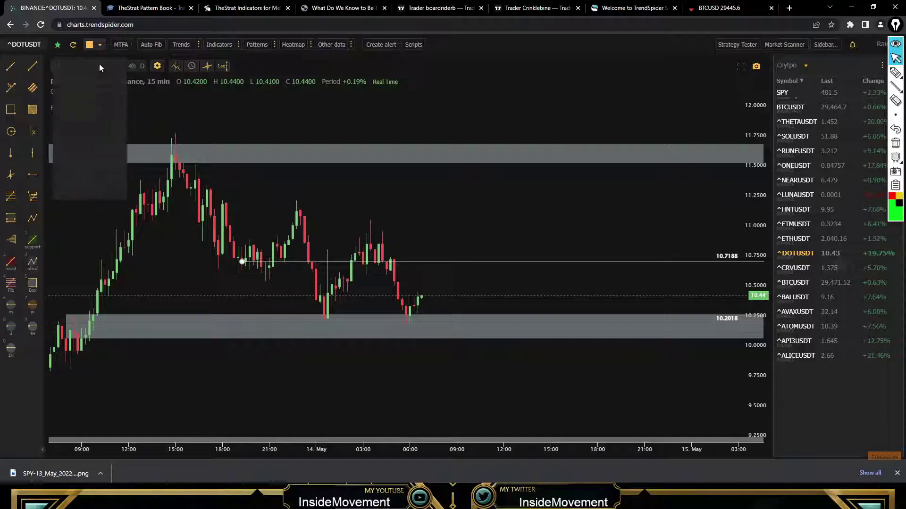
pyautogui.click(85, 163)
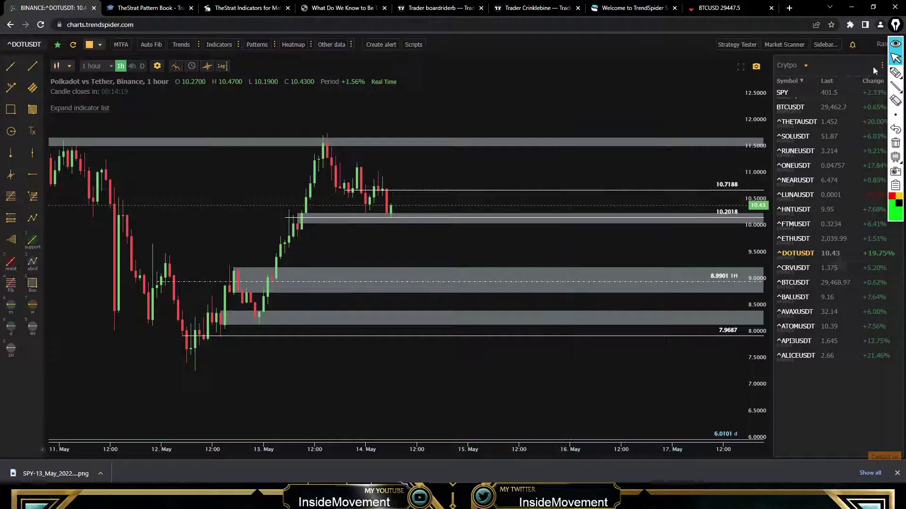
pyautogui.moveTo(893, 71)
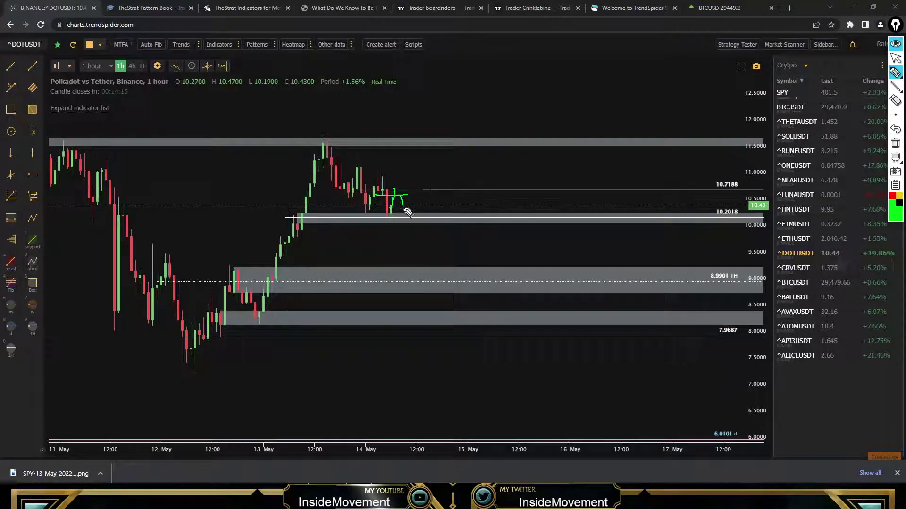
pyautogui.moveTo(412, 174)
pyautogui.mouseDown()
pyautogui.moveTo(428, 186)
pyautogui.moveTo(438, 165)
pyautogui.moveTo(439, 188)
pyautogui.moveTo(447, 187)
pyautogui.mouseUp()
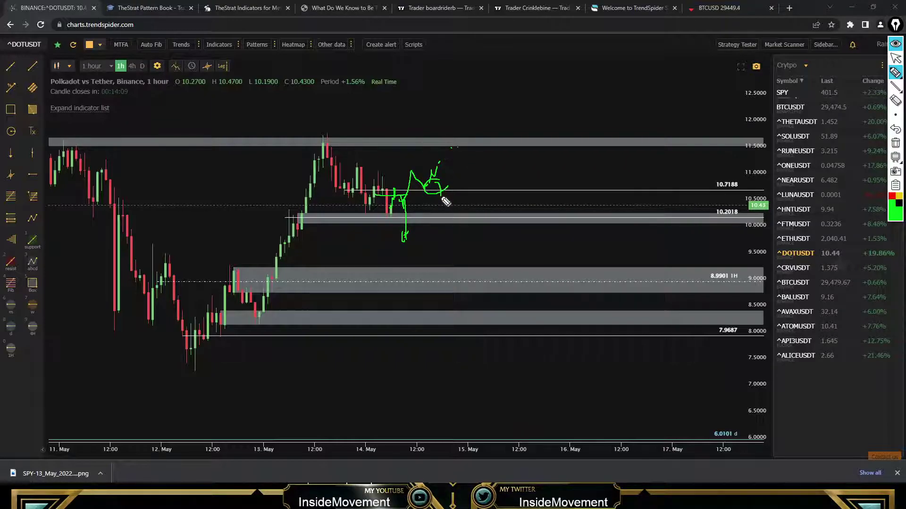
pyautogui.moveTo(376, 202); pyautogui.dragTo(463, 202)
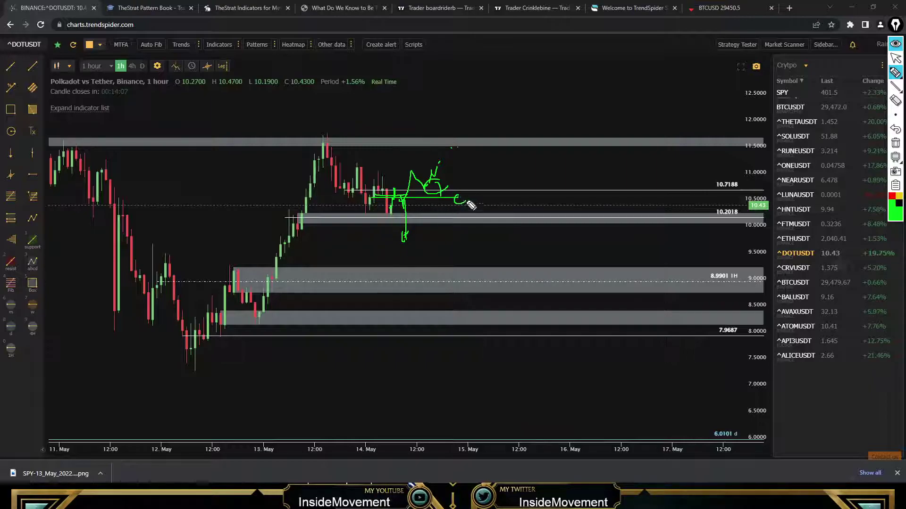
# - Clear the green markings and sketch a path that pulls back just below 10.7188 and rises to the grey zone near 11.5
pyautogui.click(895, 144)
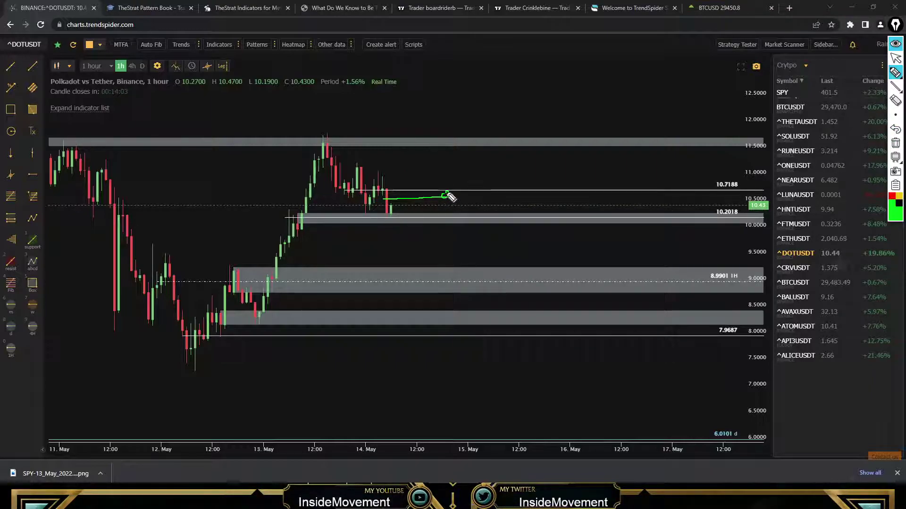
pyautogui.moveTo(448, 193)
pyautogui.mouseDown()
pyautogui.moveTo(462, 200)
pyautogui.moveTo(477, 155)
pyautogui.mouseUp()
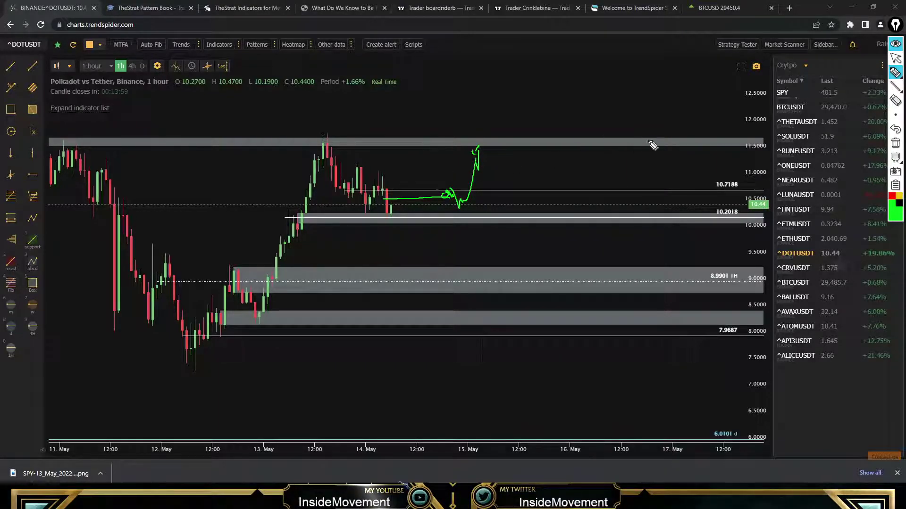
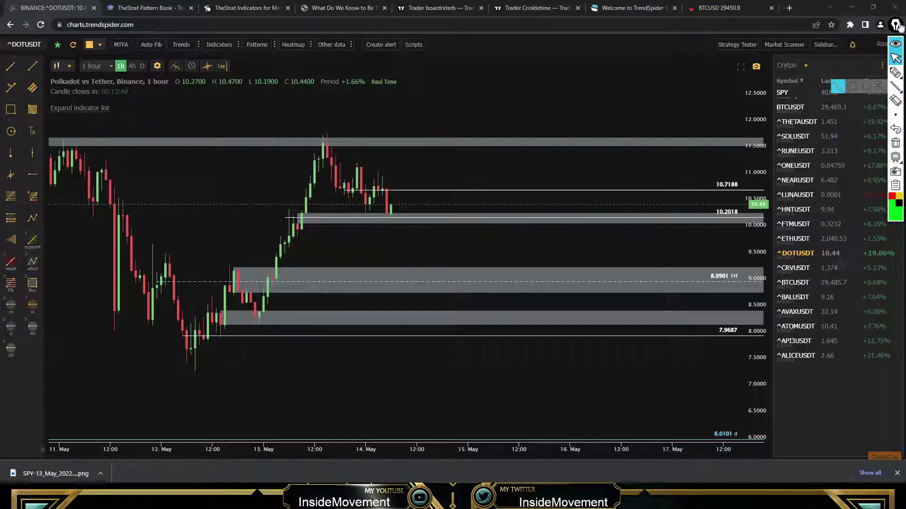
# - Open the ATOMUSDT chart and outline the consolidation beneath the 9.6348 weekly level in green pen
pyautogui.click(801, 326)
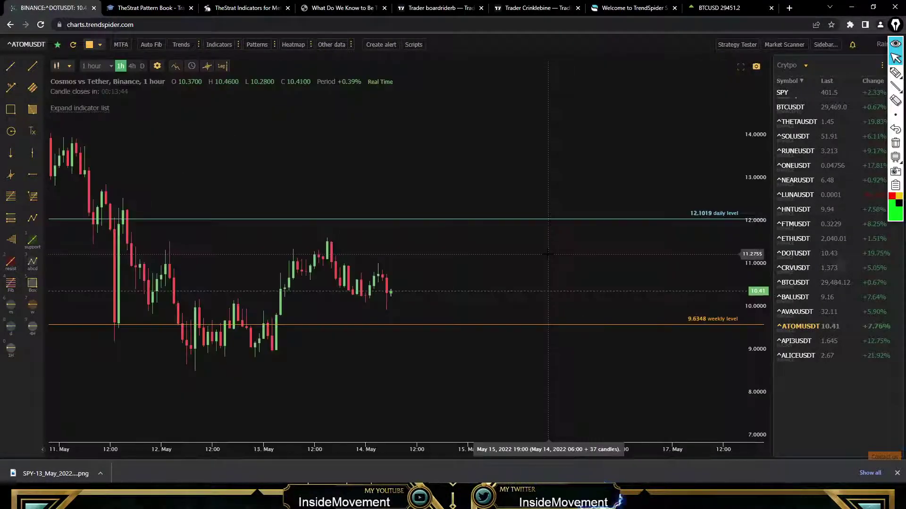
pyautogui.scroll(-2, 548, 253)
pyautogui.moveTo(604, 278); pyautogui.dragTo(649, 239)
pyautogui.scroll(-1, 650, 239)
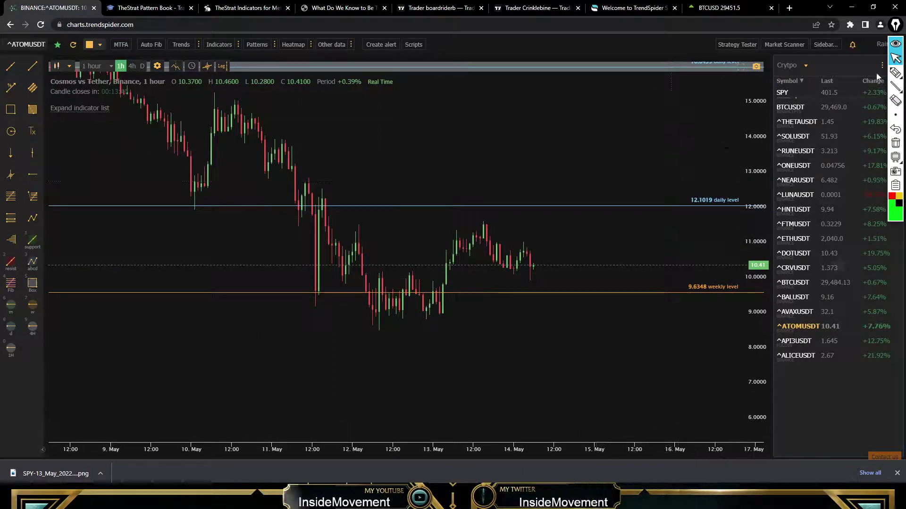
pyautogui.click(895, 73)
pyautogui.moveTo(302, 295)
pyautogui.mouseDown()
pyautogui.moveTo(417, 298)
pyautogui.moveTo(339, 296)
pyautogui.moveTo(312, 317)
pyautogui.mouseUp()
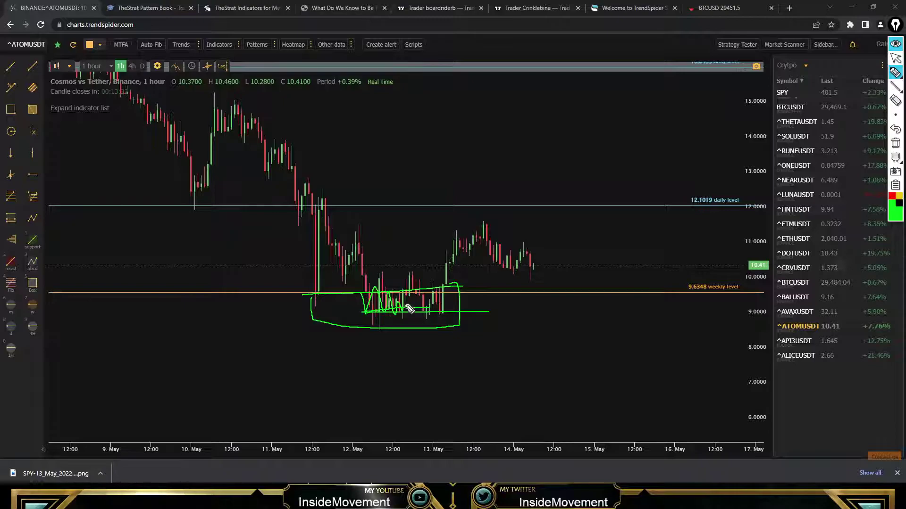
# - Mark the swing highs near 11.5 and the 12.1019 daily level in green pen, and clear all the markings
pyautogui.moveTo(469, 246)
pyautogui.mouseDown()
pyautogui.moveTo(484, 222)
pyautogui.moveTo(334, 230)
pyautogui.mouseUp()
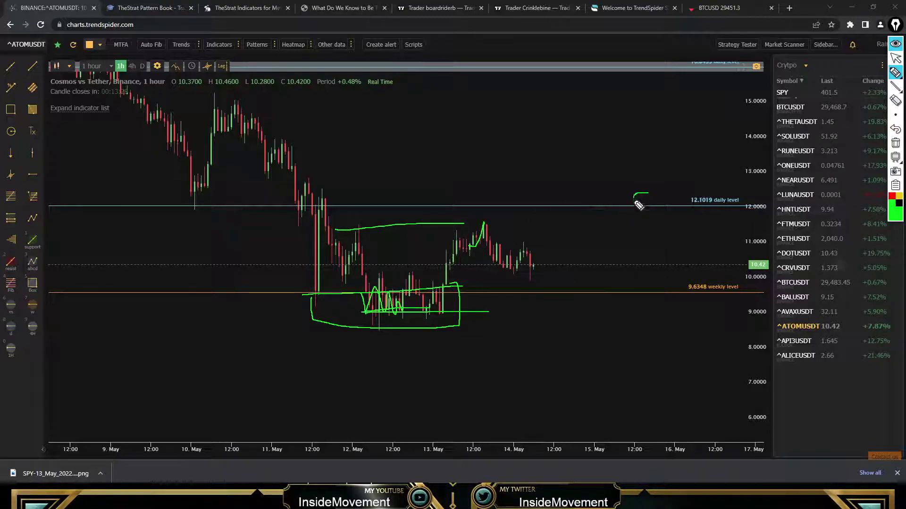
pyautogui.moveTo(639, 206); pyautogui.dragTo(689, 199)
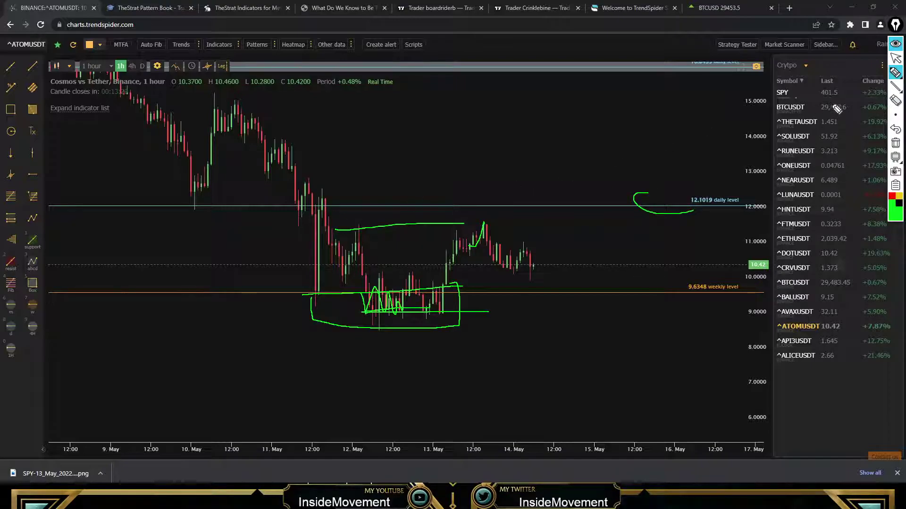
pyautogui.click(894, 143)
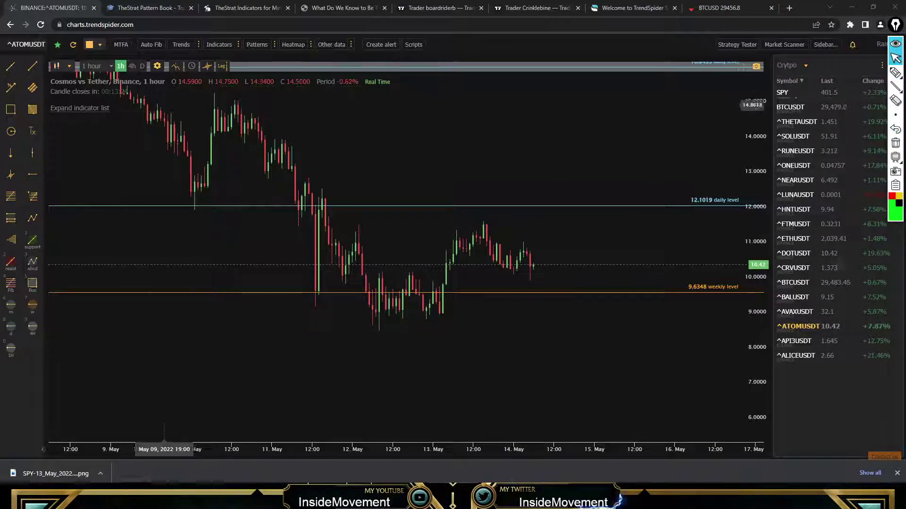
# - Switch the ATOMUSDT chart to 4 hours and change the chart type to Raindrops
pyautogui.click(131, 67)
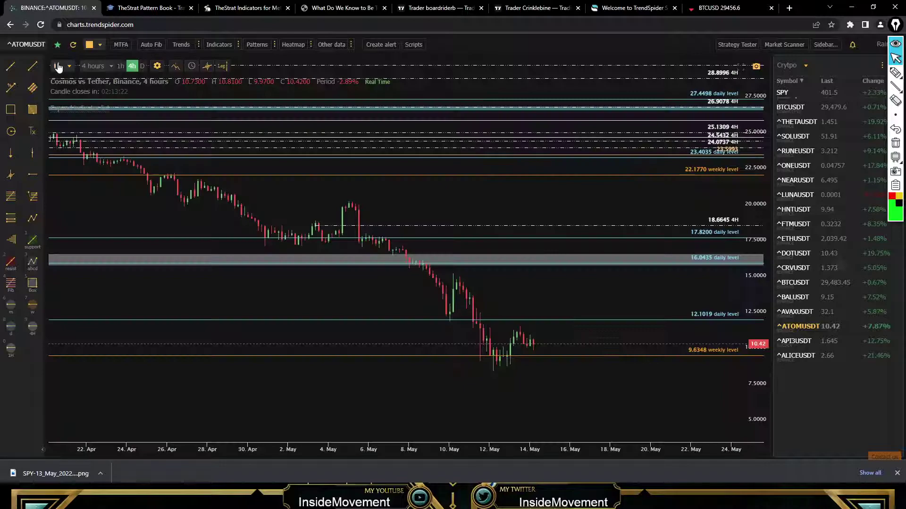
pyautogui.click(70, 66)
pyautogui.click(98, 165)
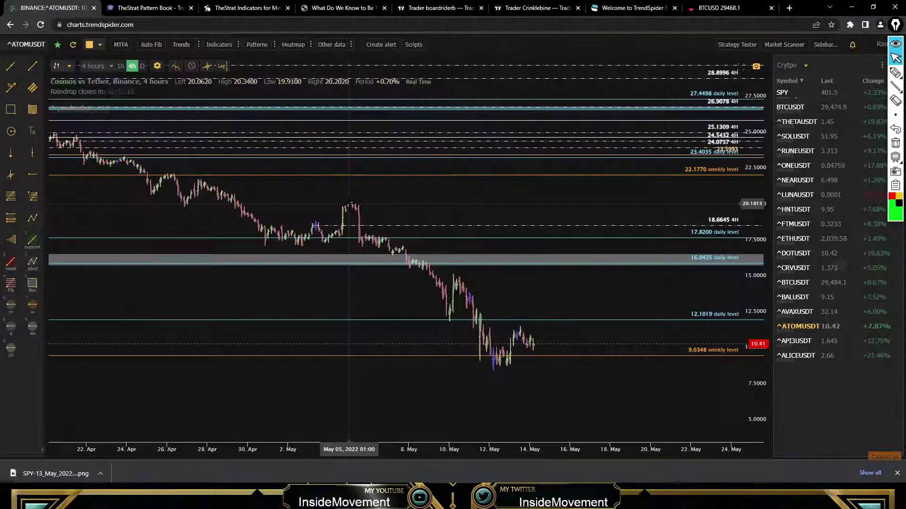
# - Place 4H horizontal levels from the blue raindrops on 11 May at 13.6415 and 13 May at 10.9738
pyautogui.scroll(3, 349, 204)
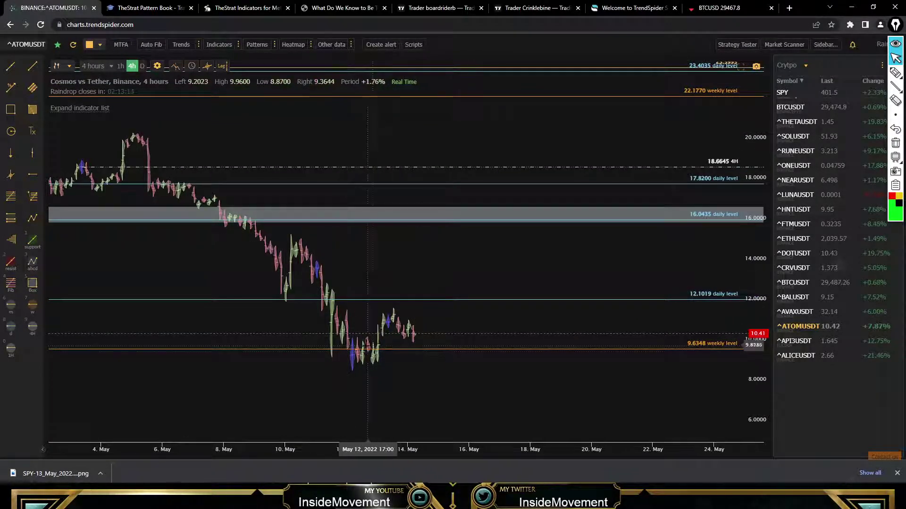
pyautogui.click(33, 326)
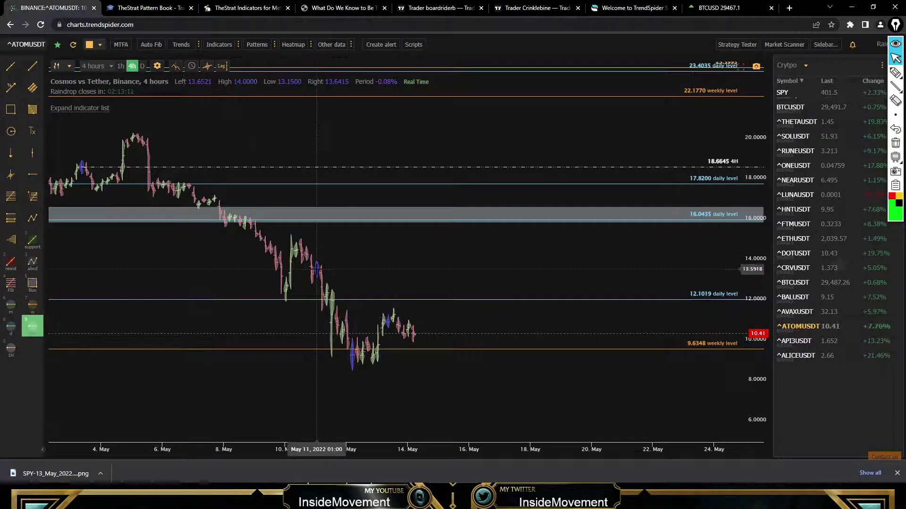
pyautogui.click(312, 268)
pyautogui.click(32, 327)
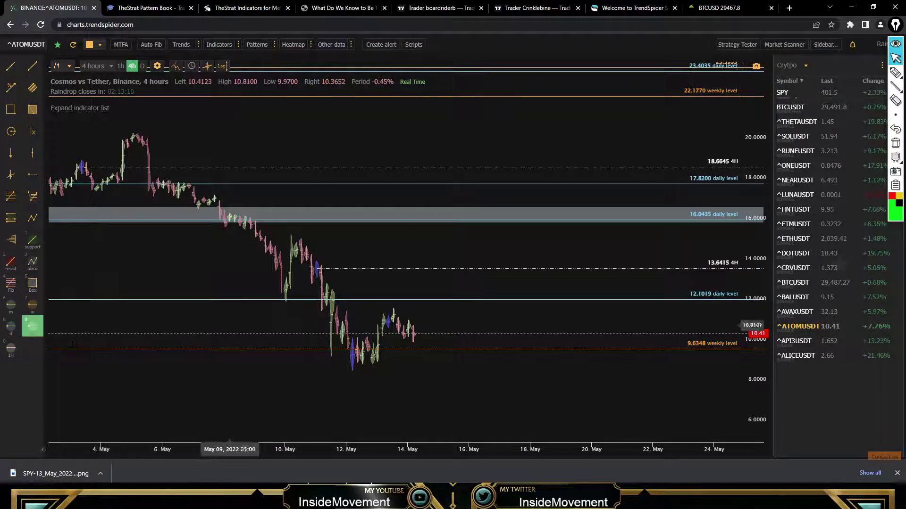
pyautogui.click(384, 322)
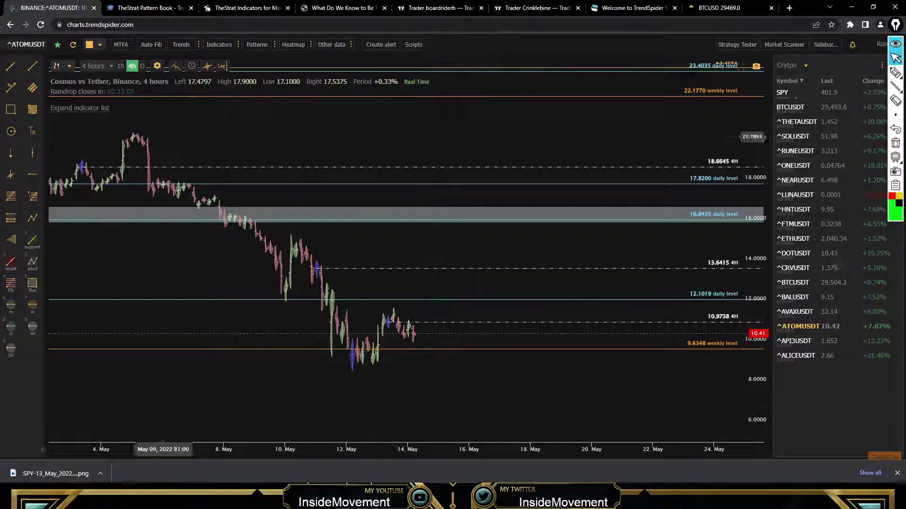
# - Switch to the 1-hour chart and draw a grey zone from about 9.95 to 10.15, spanning 12 to 14 May
pyautogui.click(120, 66)
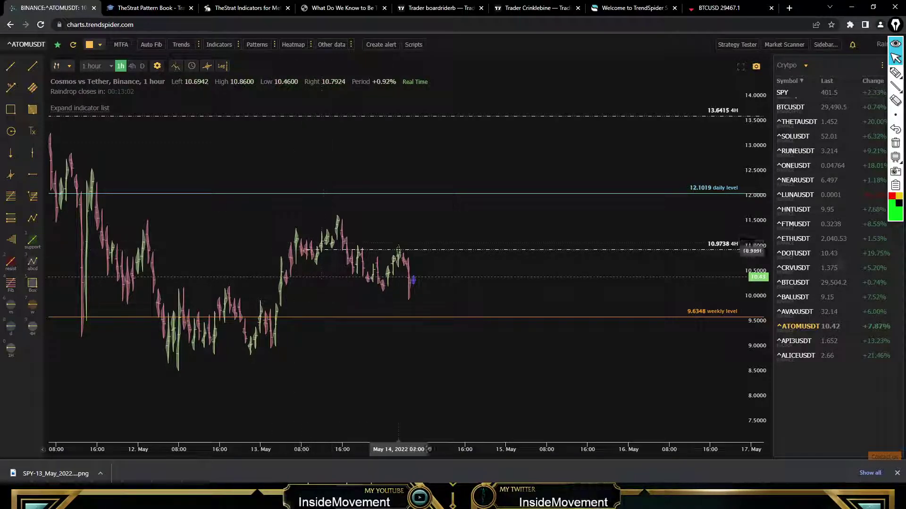
pyautogui.moveTo(464, 277); pyautogui.dragTo(505, 260)
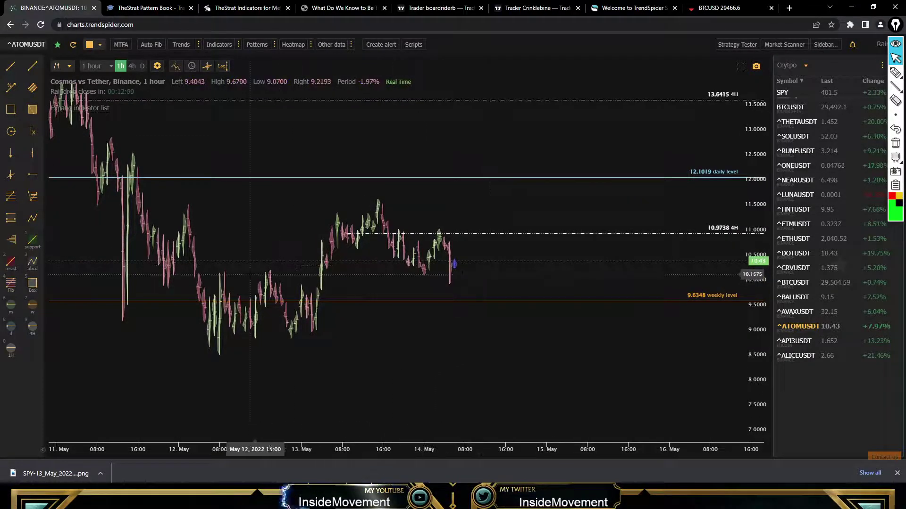
pyautogui.click(11, 109)
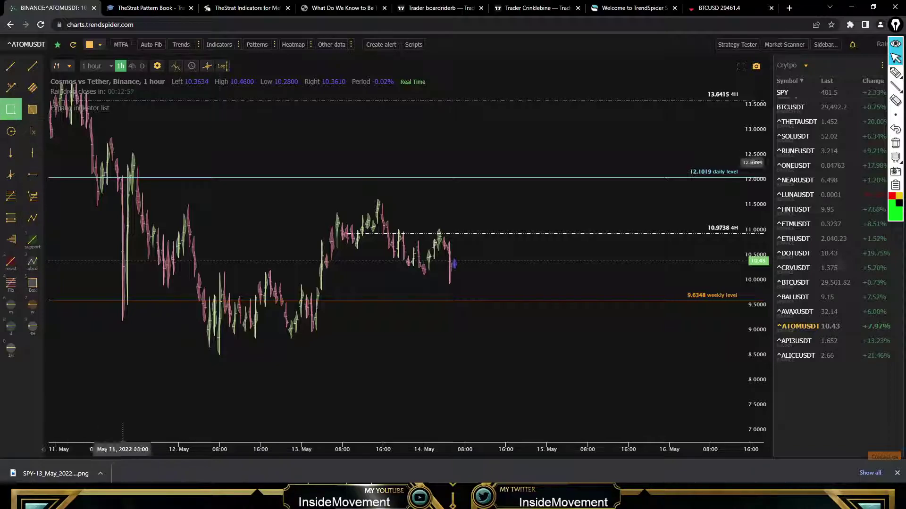
pyautogui.moveTo(219, 276); pyautogui.dragTo(460, 283)
pyautogui.click(521, 281)
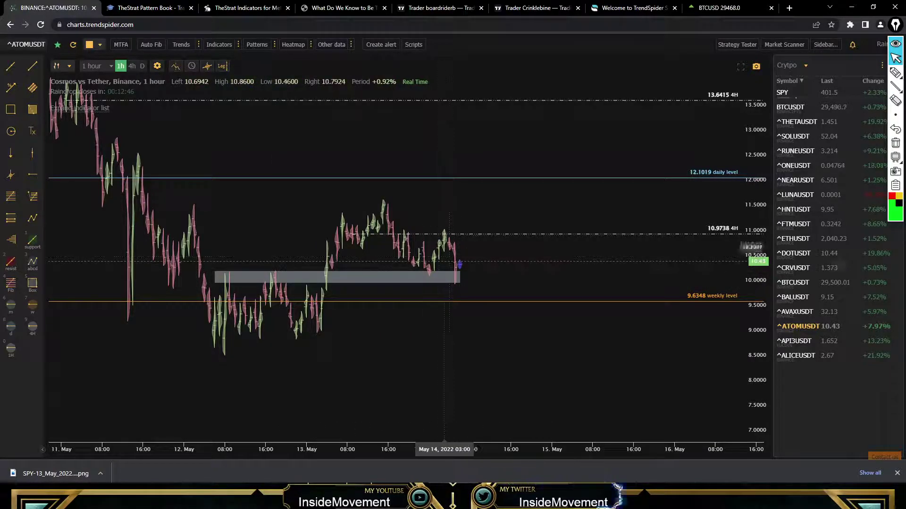
# - Sketch a green bullish path from the 11.5 high, retesting 10.9738, rising through 12.1019 to 13.6415 and pulling back to 12.1019
pyautogui.moveTo(523, 240); pyautogui.dragTo(500, 235)
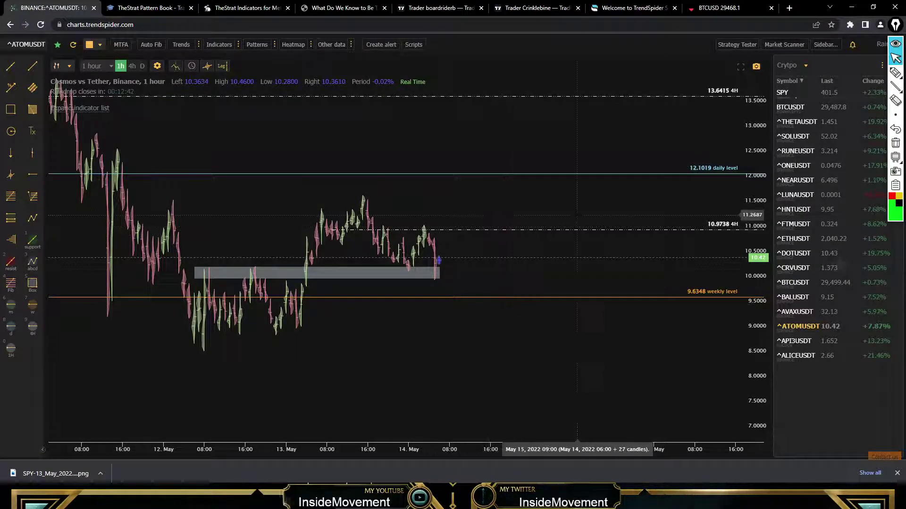
pyautogui.click(893, 74)
pyautogui.moveTo(358, 201); pyautogui.dragTo(369, 203)
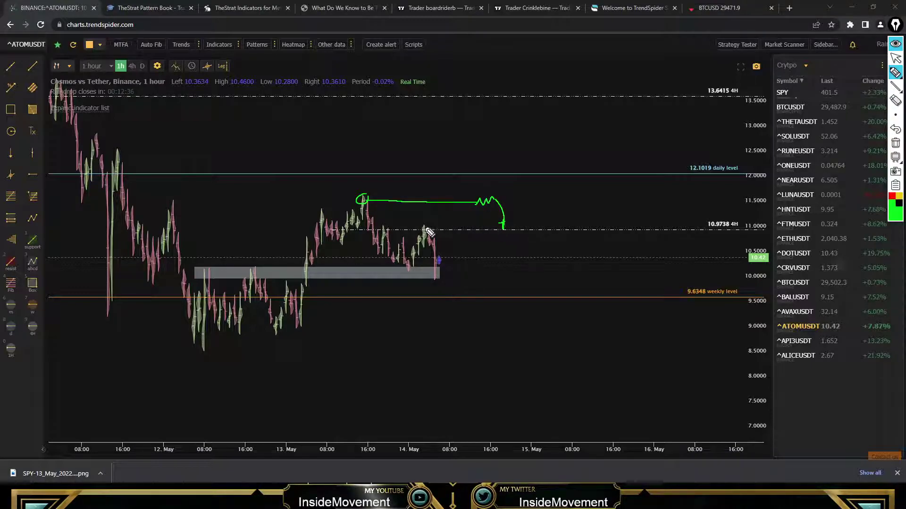
pyautogui.moveTo(440, 235); pyautogui.dragTo(411, 221)
pyautogui.moveTo(509, 226)
pyautogui.mouseDown()
pyautogui.moveTo(521, 224)
pyautogui.moveTo(544, 181)
pyautogui.mouseUp()
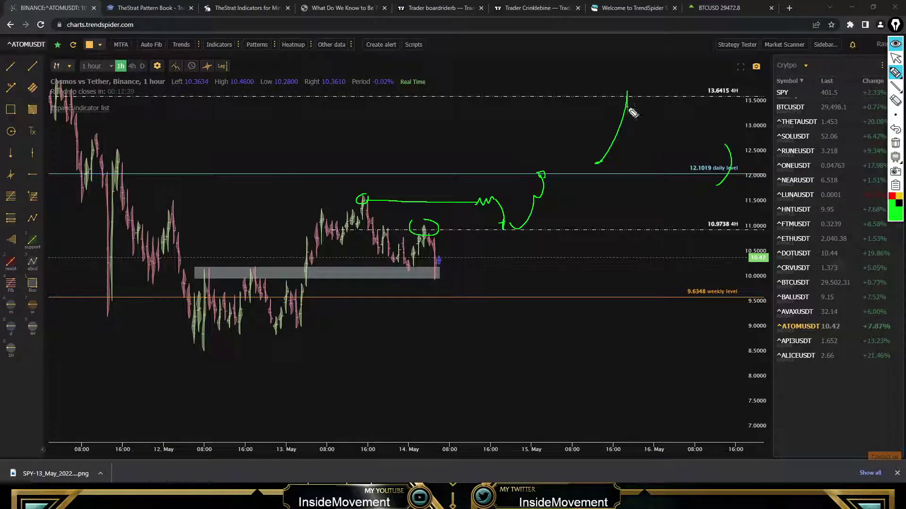
pyautogui.moveTo(632, 113); pyautogui.dragTo(644, 111)
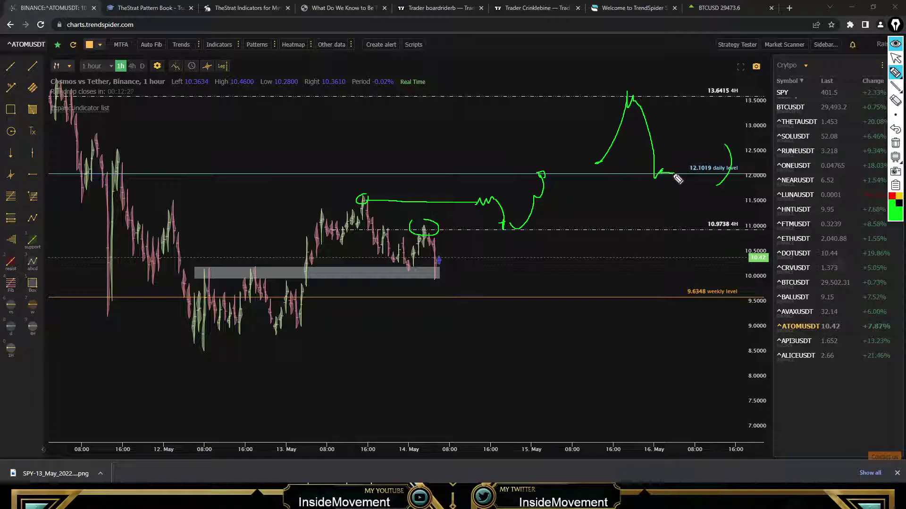
# - Mark the range between about 9.0 and 9.6, and sketch a breakdown to about 7.0 with a rebound to the 9.6348 weekly level
pyautogui.moveTo(167, 298)
pyautogui.mouseDown()
pyautogui.moveTo(374, 292)
pyautogui.moveTo(243, 344)
pyautogui.mouseUp()
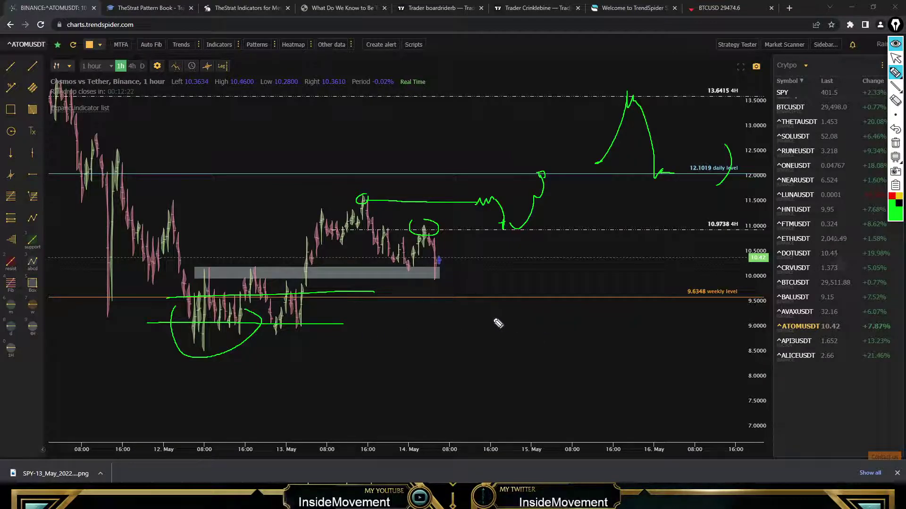
pyautogui.moveTo(501, 327)
pyautogui.mouseDown()
pyautogui.moveTo(495, 320)
pyautogui.moveTo(506, 325)
pyautogui.mouseUp()
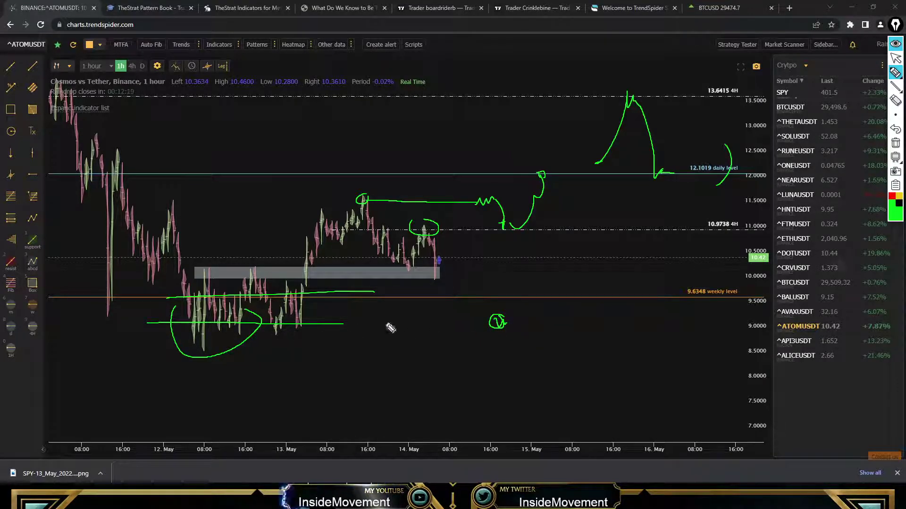
pyautogui.moveTo(504, 269); pyautogui.dragTo(541, 339)
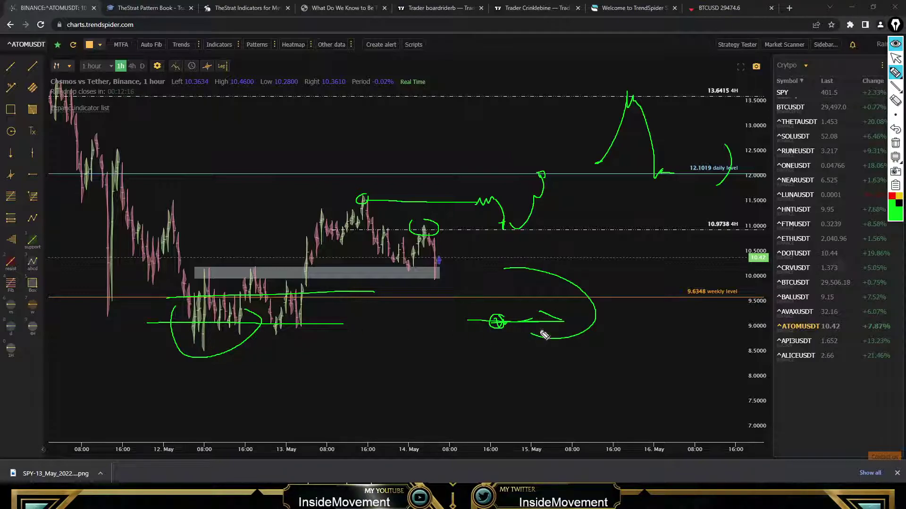
pyautogui.moveTo(571, 339)
pyautogui.mouseDown()
pyautogui.moveTo(576, 424)
pyautogui.moveTo(610, 431)
pyautogui.moveTo(669, 298)
pyautogui.moveTo(688, 309)
pyautogui.moveTo(708, 272)
pyautogui.mouseUp()
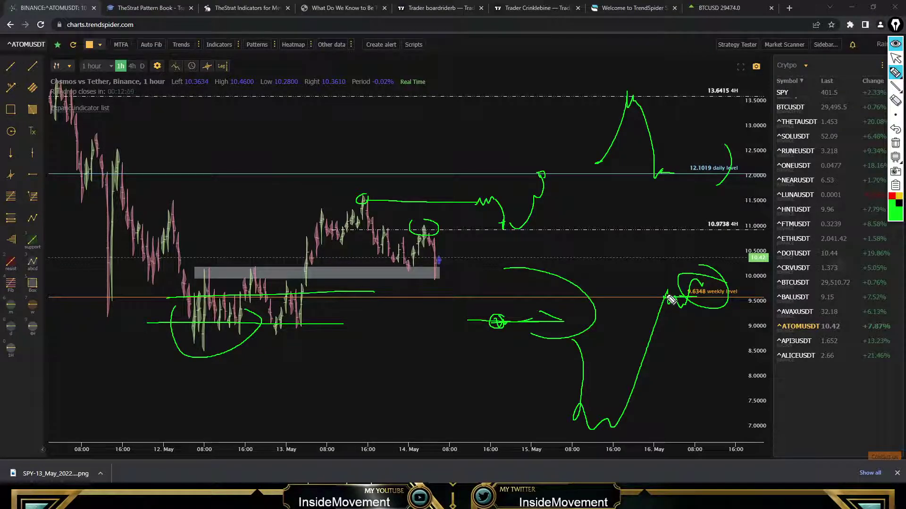
pyautogui.moveTo(655, 295); pyautogui.dragTo(681, 256)
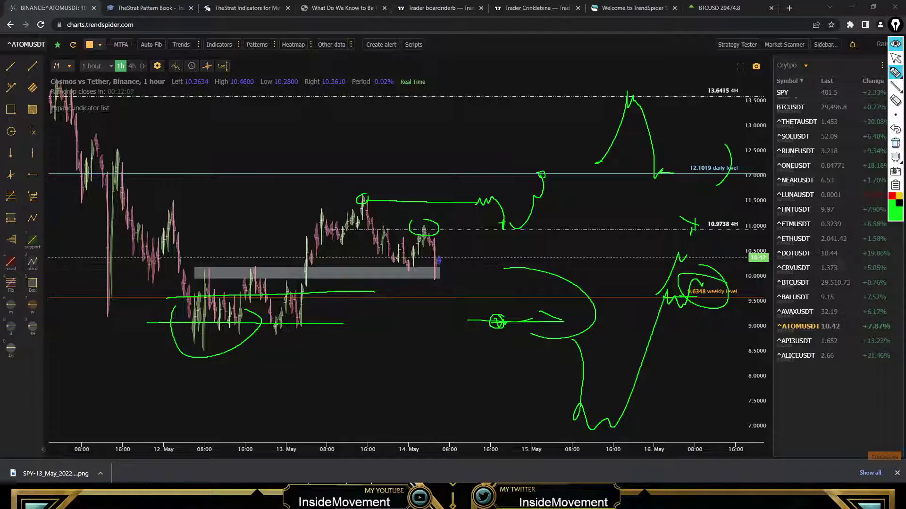
# - Clear the green markings from the ATOMUSDT chart and switch to the BTCUSDT chart in TradingView
pyautogui.click(895, 143)
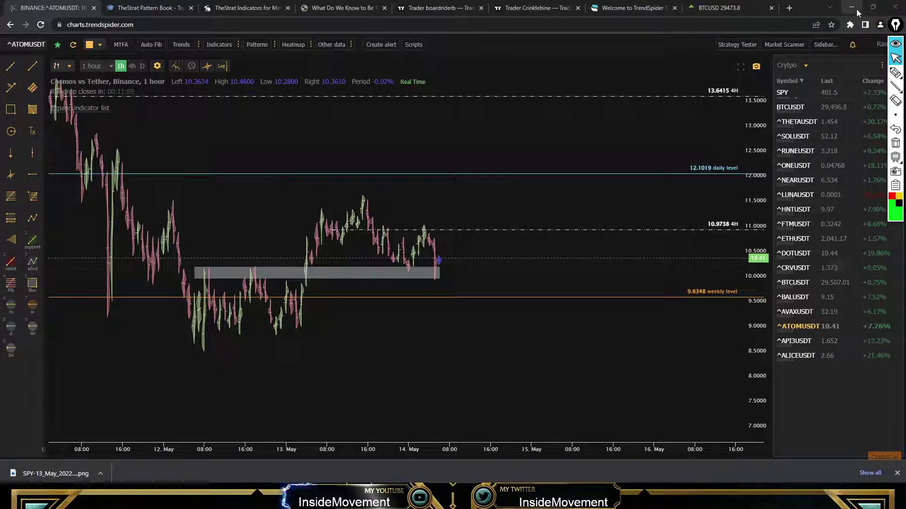
pyautogui.click(893, 10)
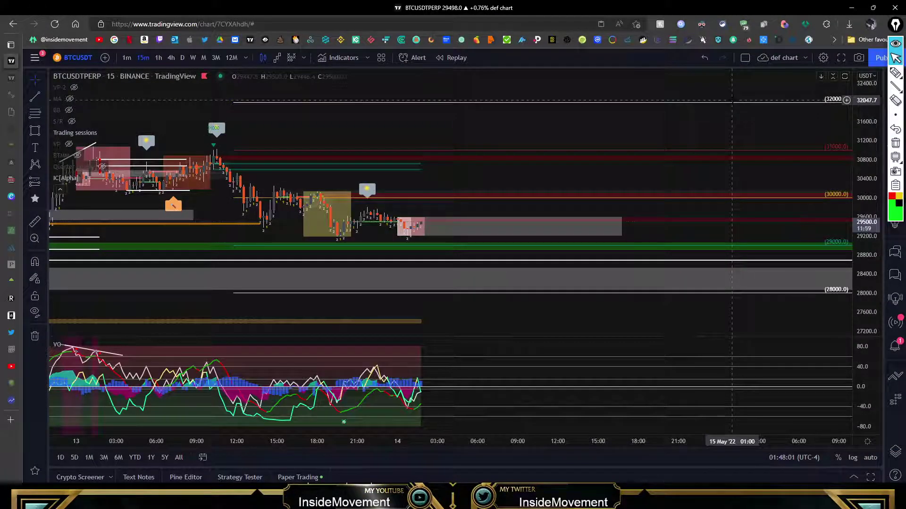